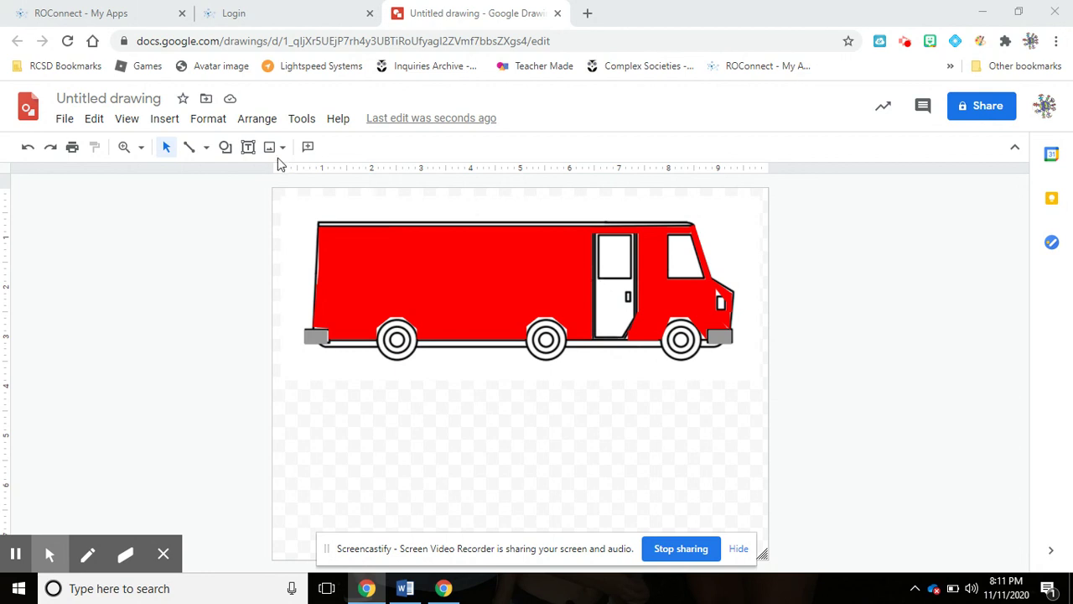
- Draw a rectangle shape below the truck
click(170, 124)
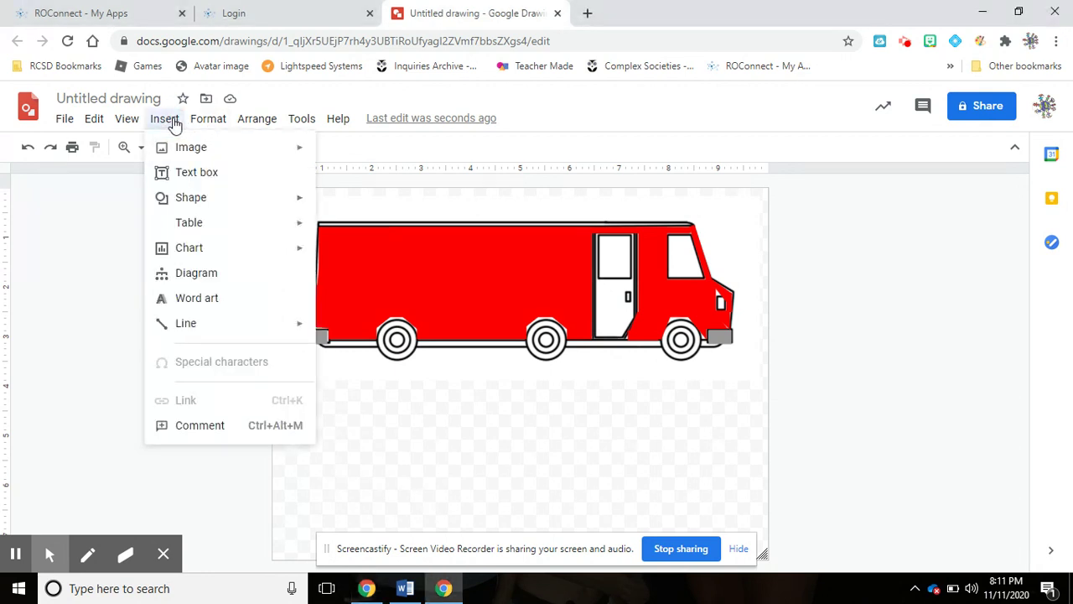
mouse_move(202, 210)
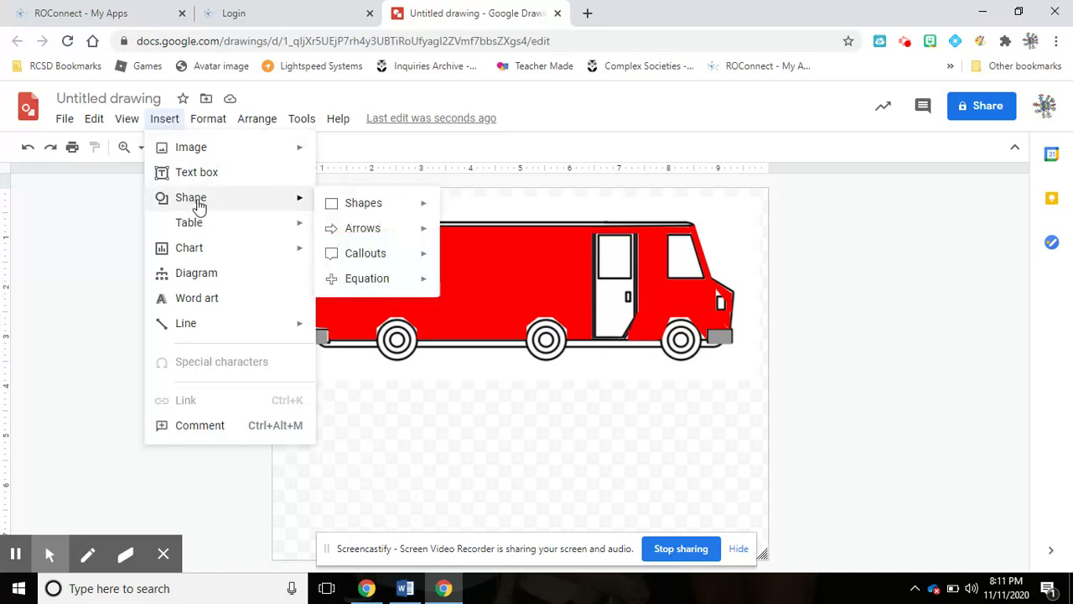
mouse_move(340, 211)
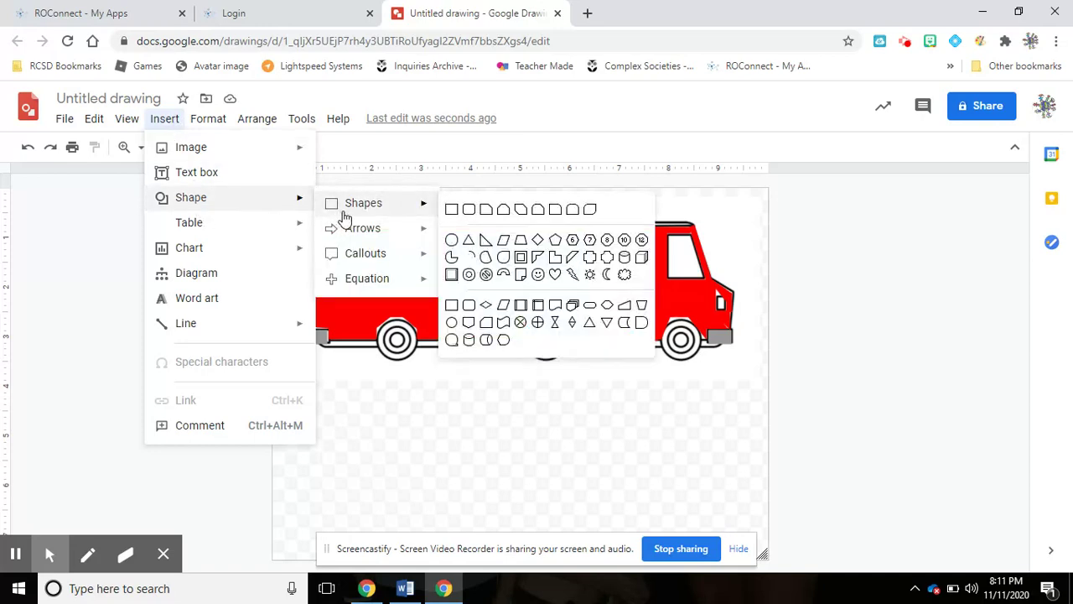
click(452, 210)
drag(419, 370, 497, 400)
click(553, 408)
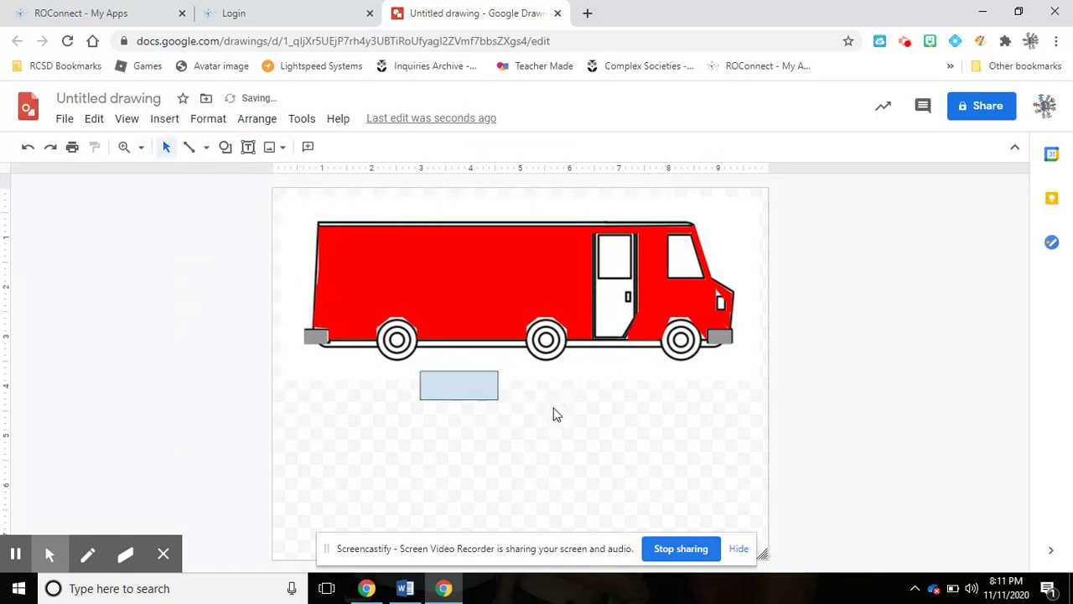
- Duplicate the blue rectangle, rotate the copy to about 101.7°, then delete both rectangles
click(450, 381)
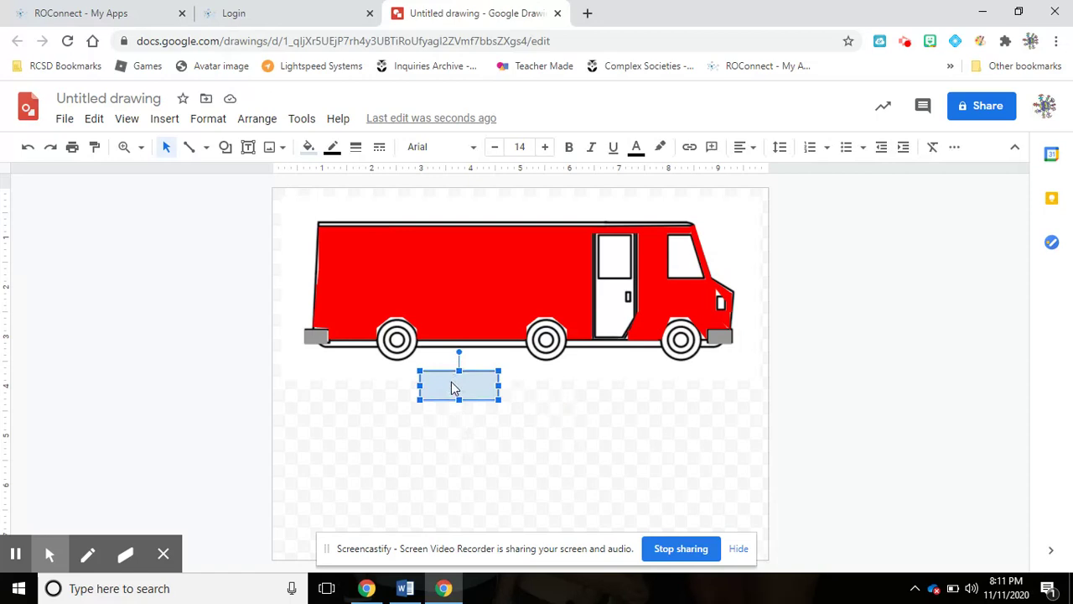
right_click(451, 386)
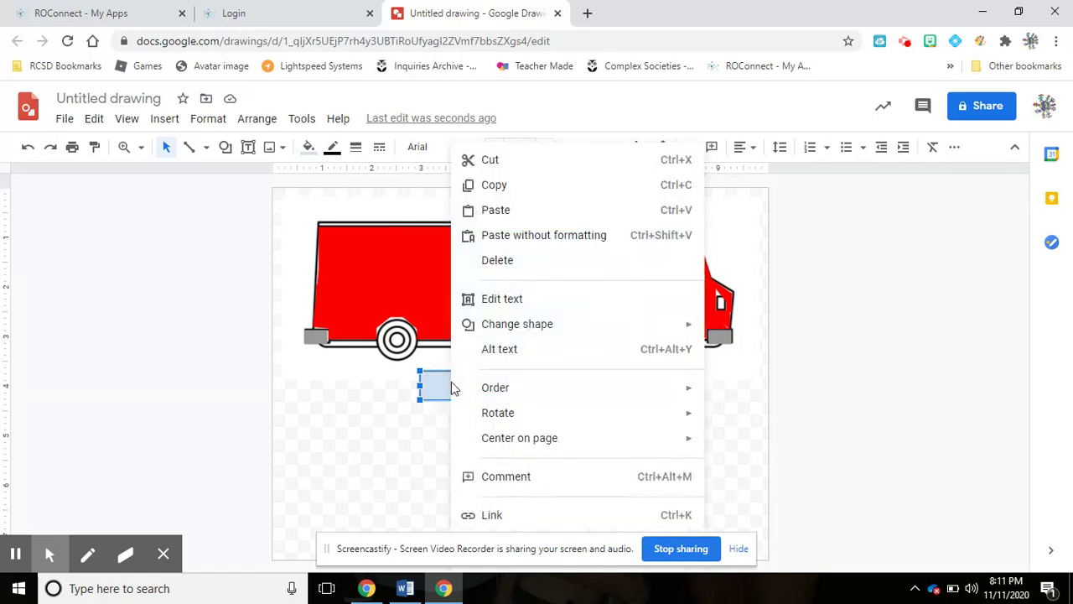
click(505, 185)
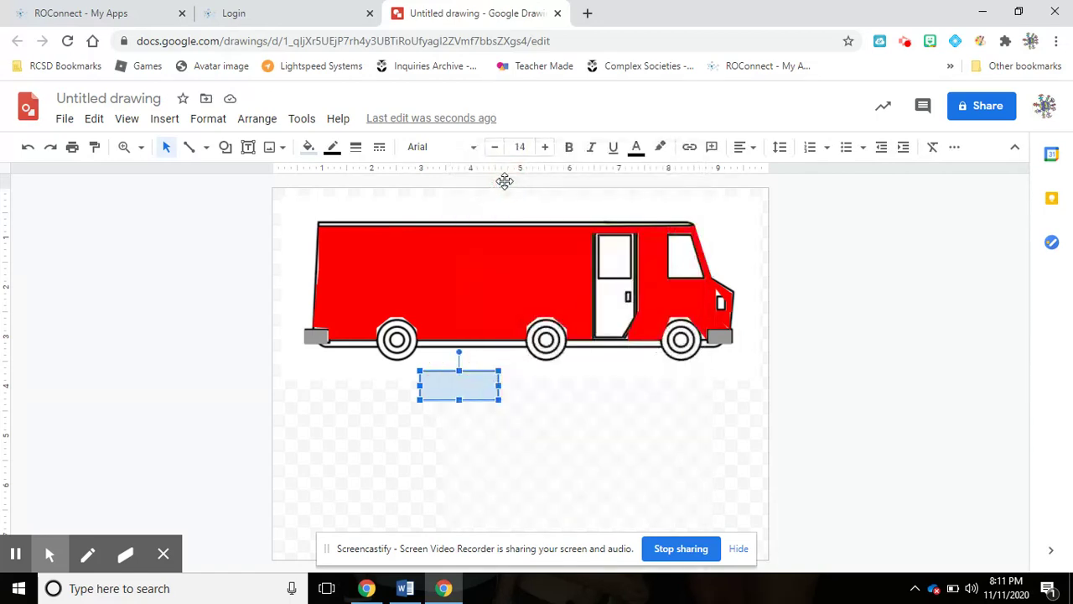
right_click(521, 376)
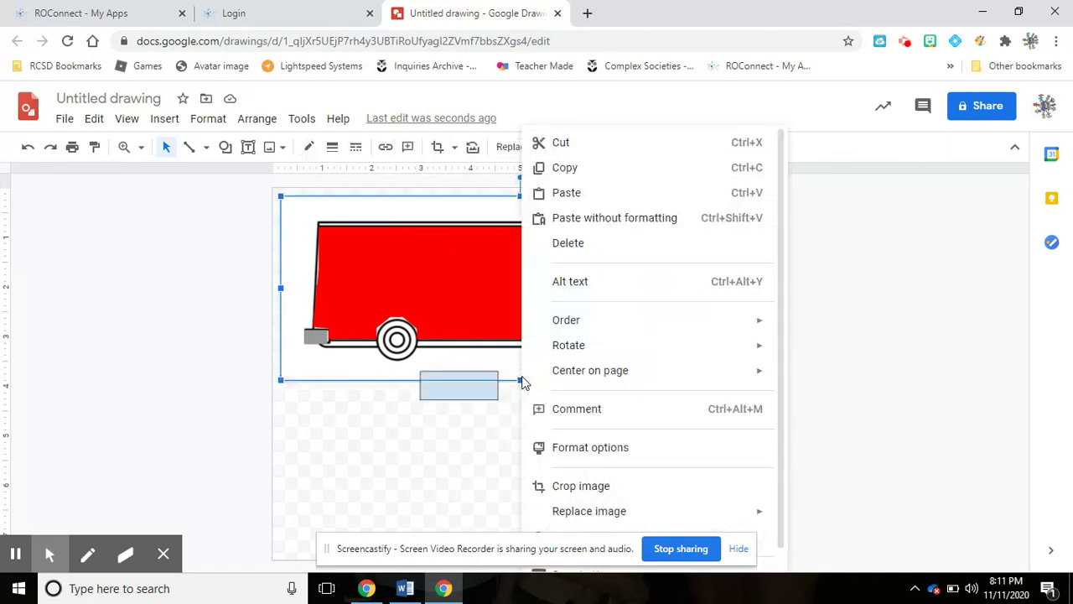
click(575, 195)
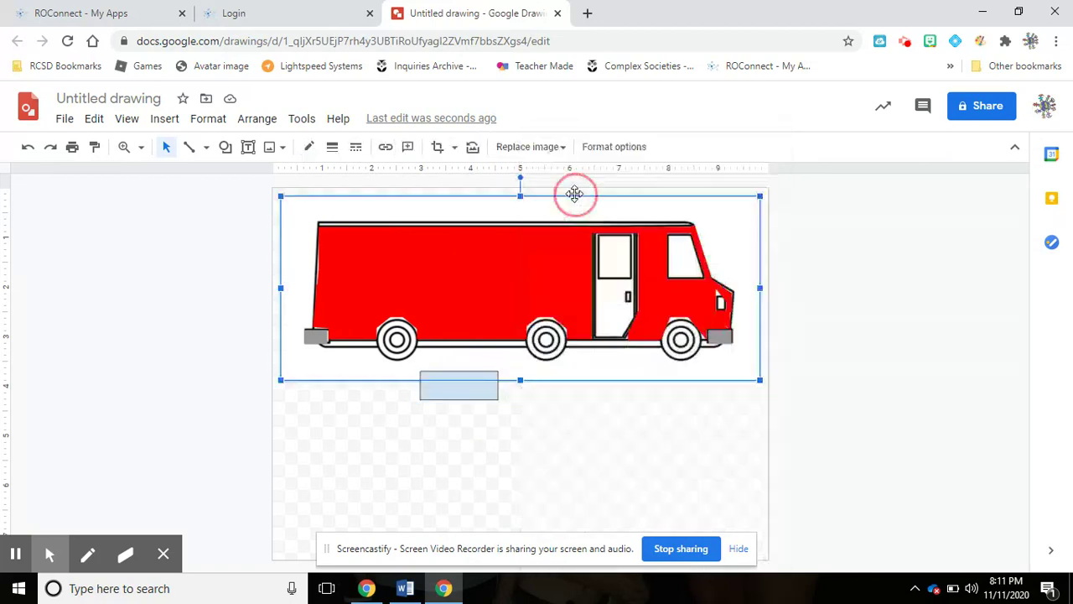
drag(465, 392, 642, 406)
drag(574, 371, 613, 414)
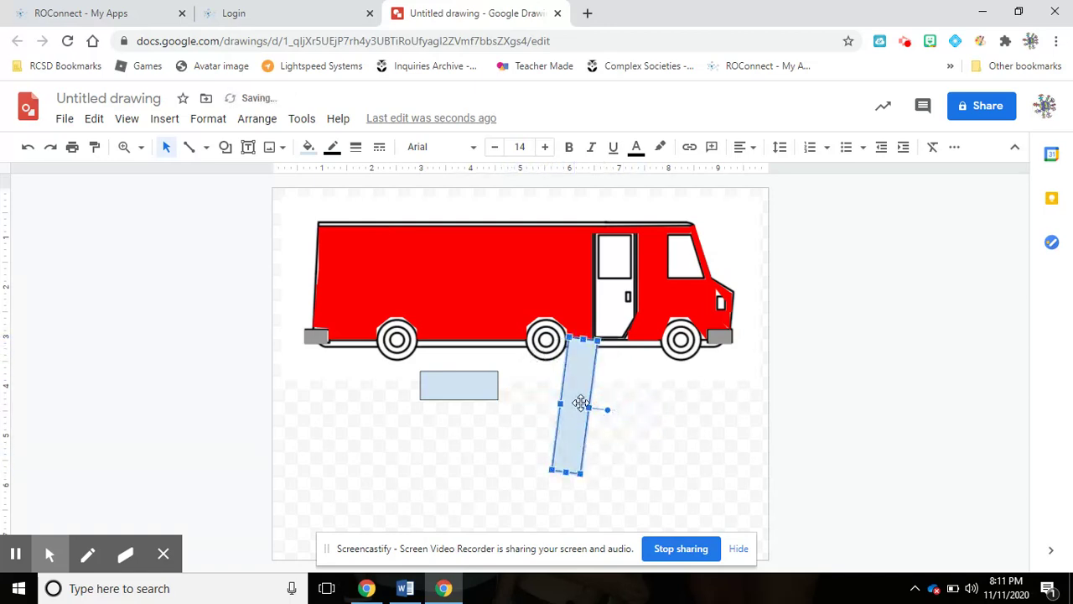
key(Delete)
click(474, 379)
key(Delete)
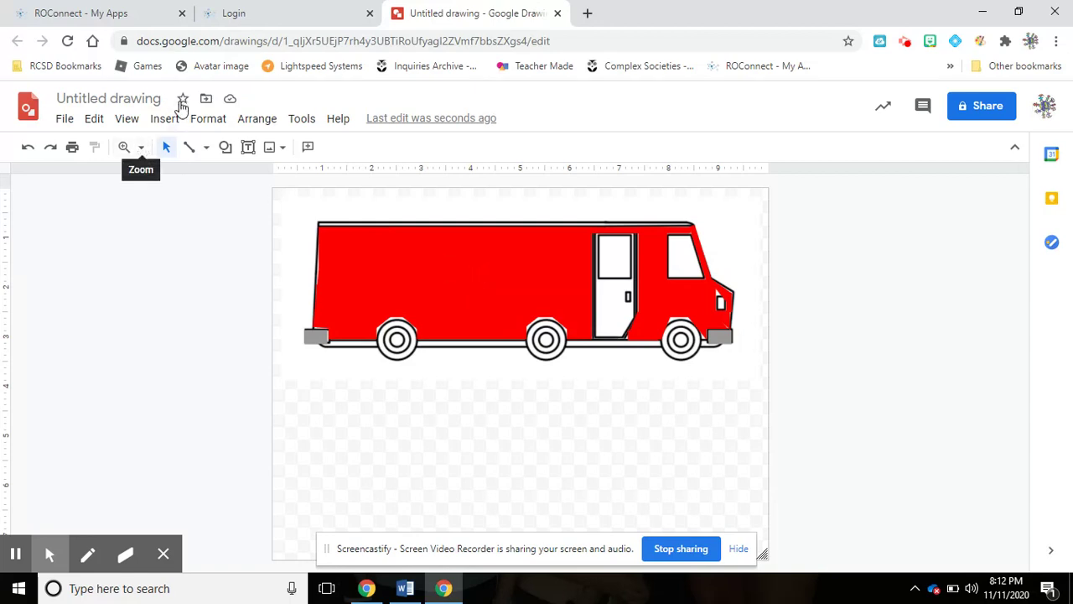
- Search the web for 'video game transparent' images and pick the dark controller with the green logo
click(166, 122)
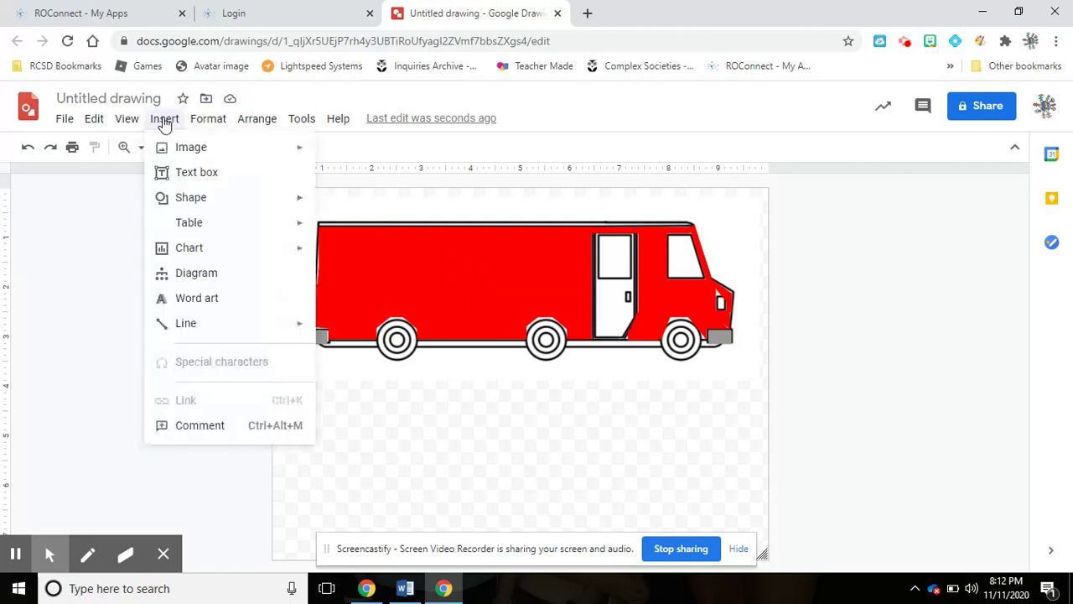
mouse_move(170, 149)
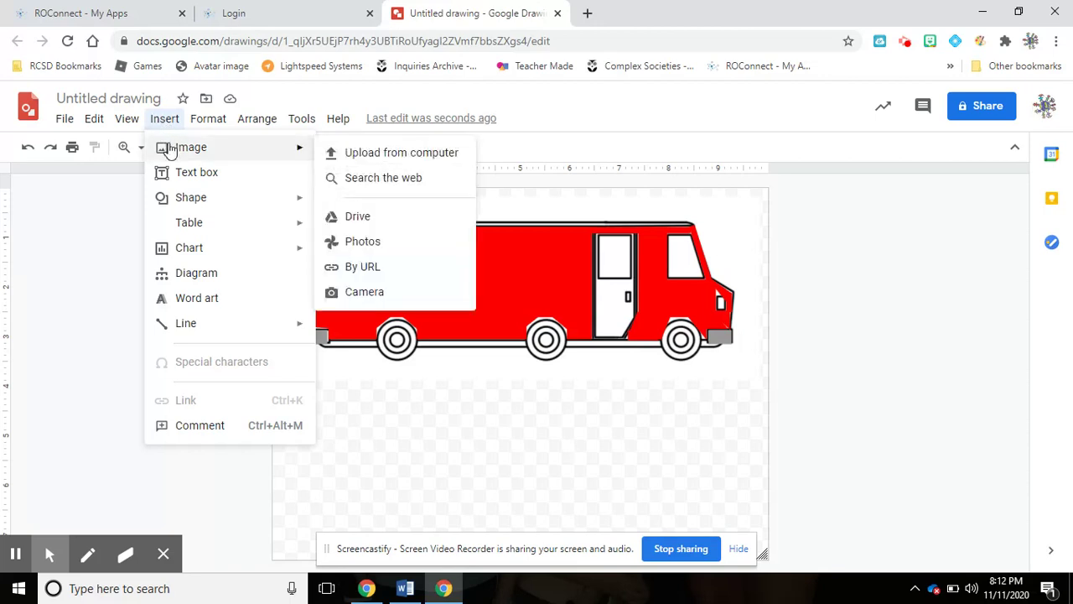
click(346, 179)
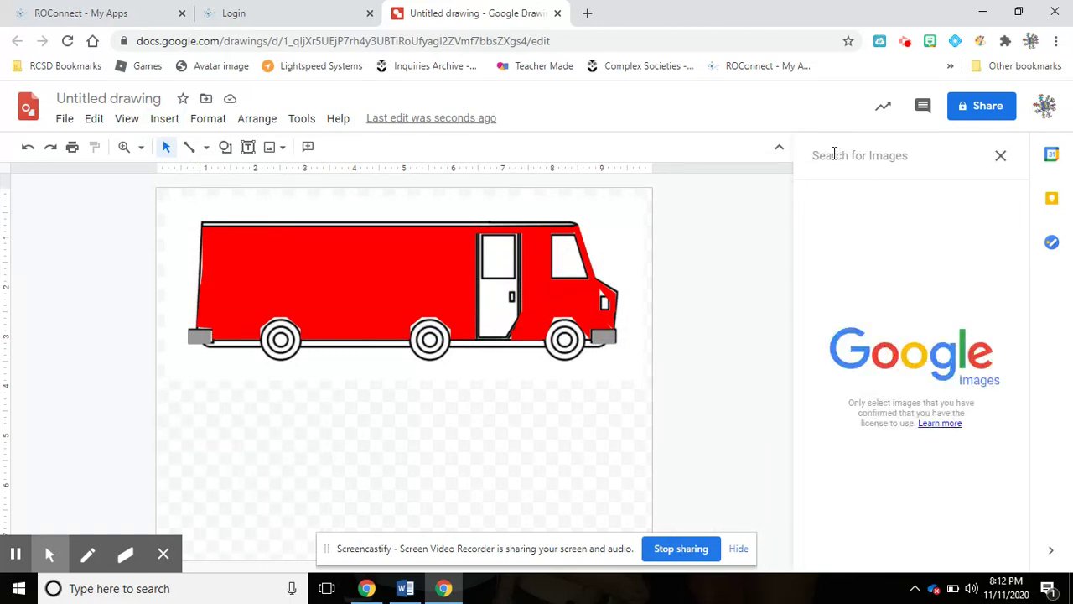
text(vid)
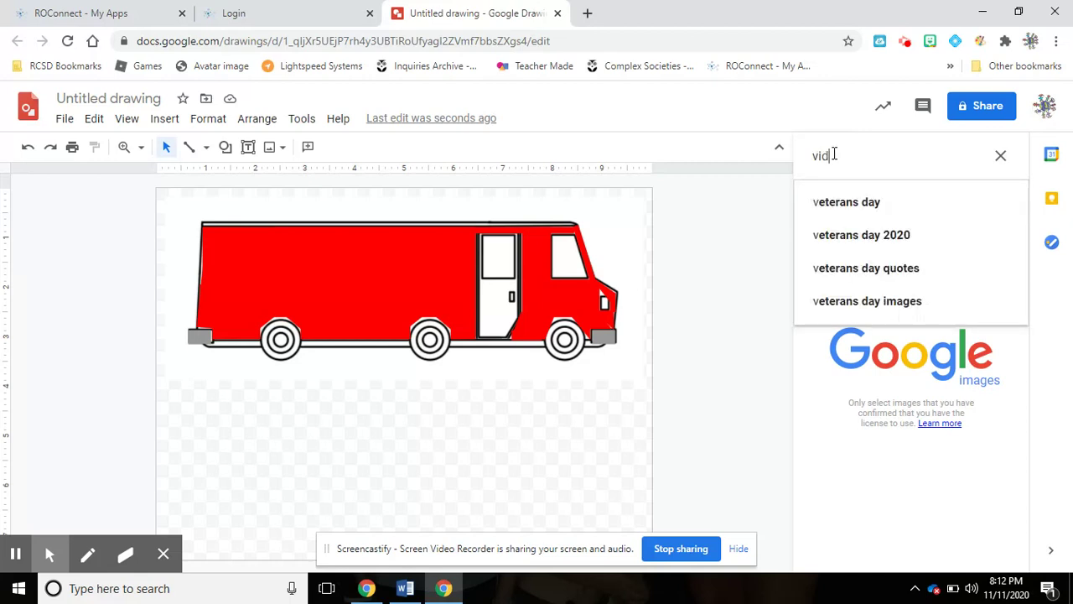
text(eo game)
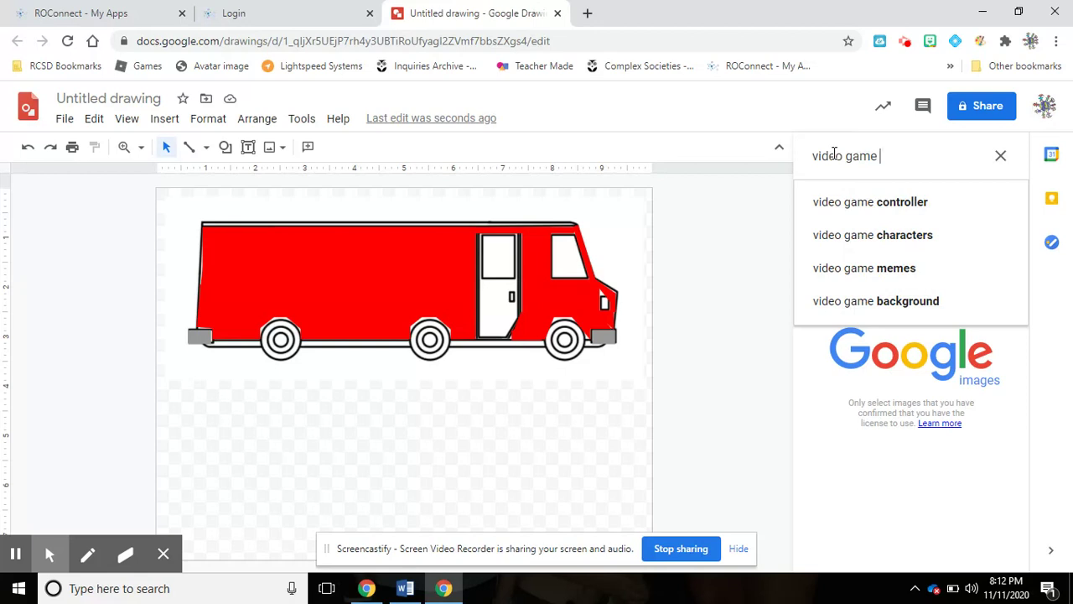
text(transparent)
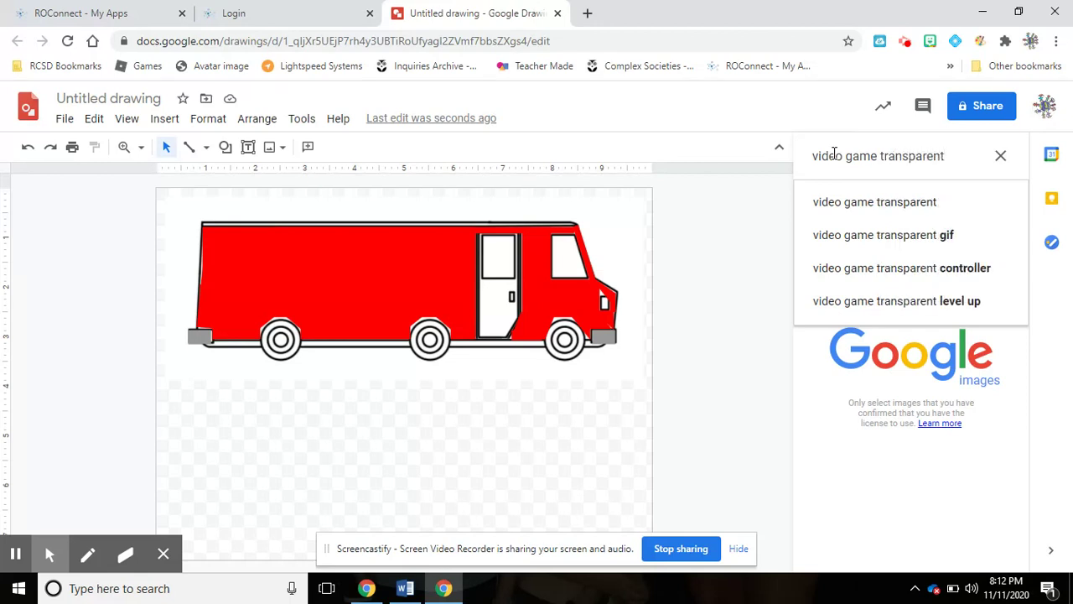
key(Return)
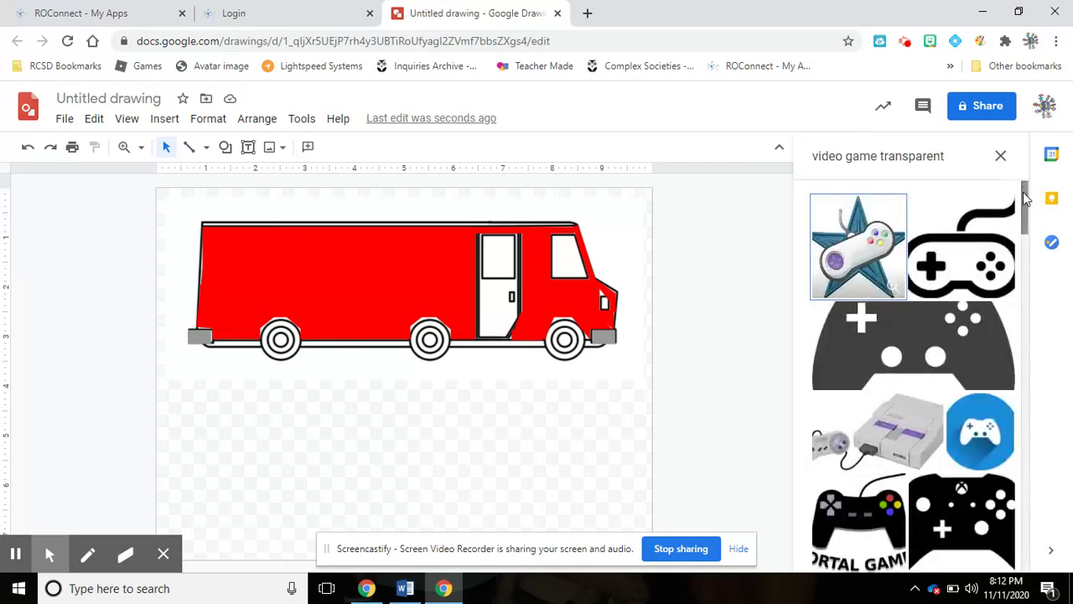
drag(1023, 198, 1035, 391)
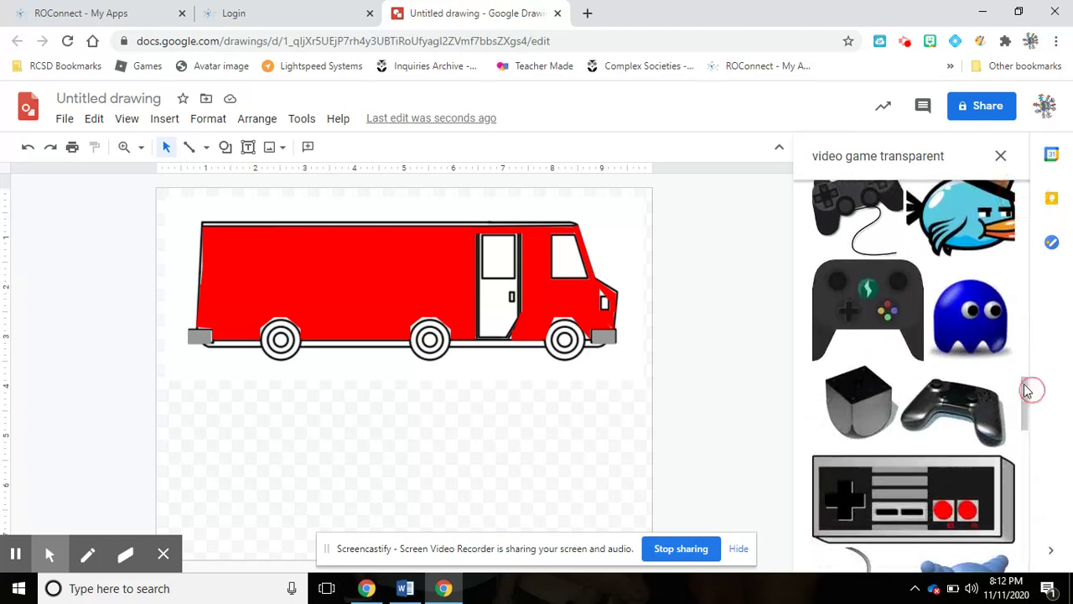
click(891, 321)
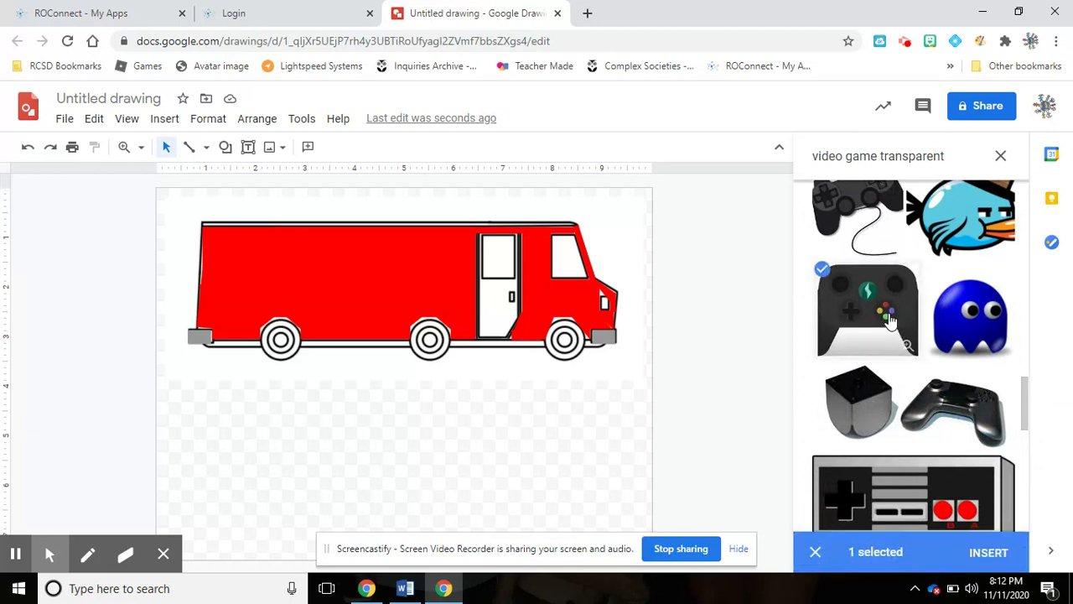
- Insert the dark controller, place it on the truck's red side left of the door, shrink and tilt it clockwise
click(989, 554)
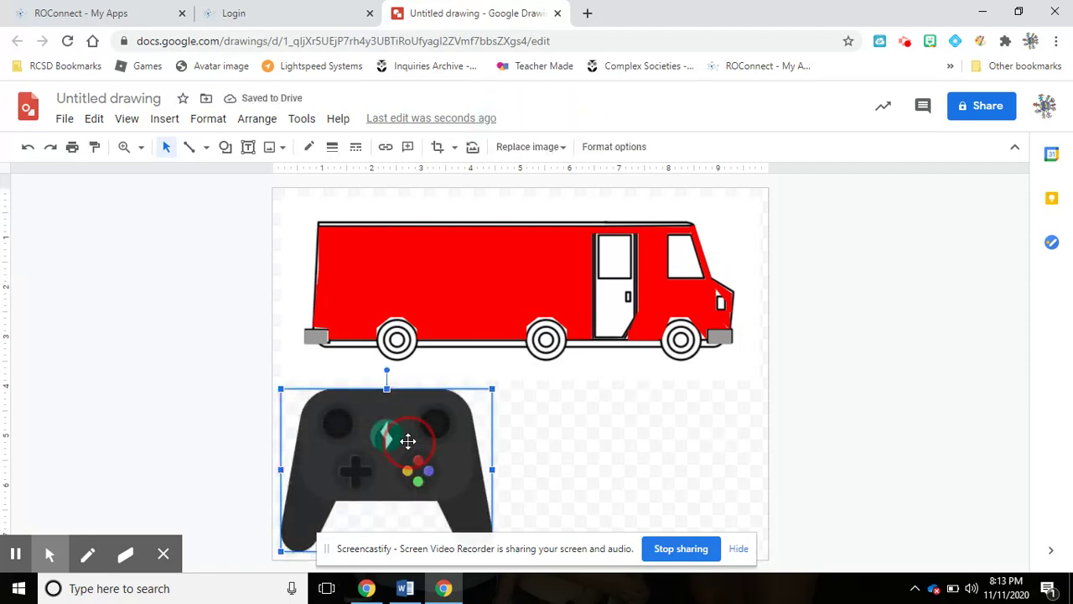
drag(410, 440, 447, 305)
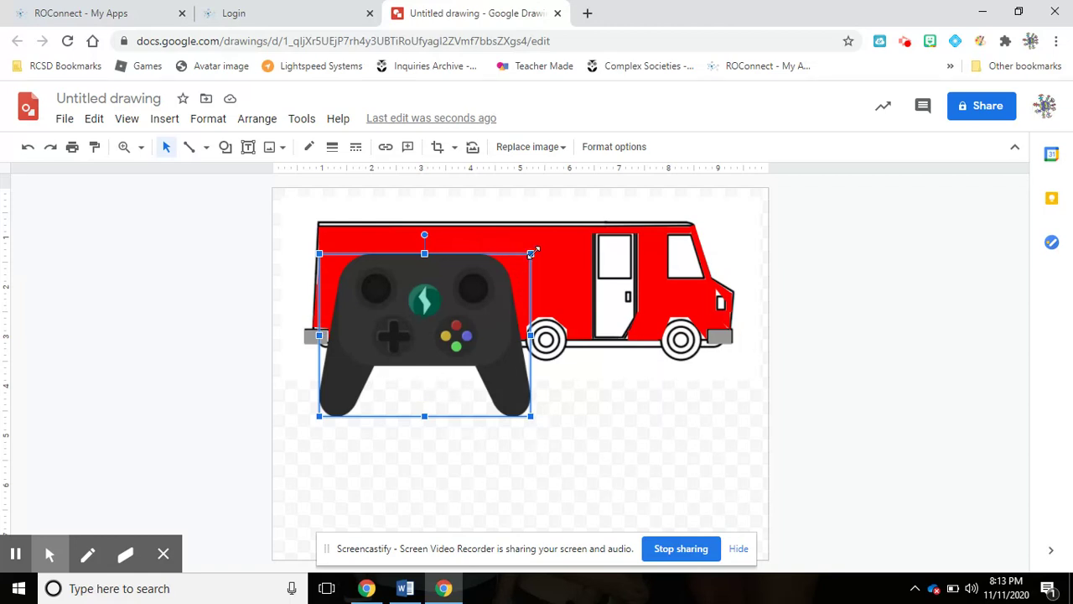
drag(448, 304, 469, 378)
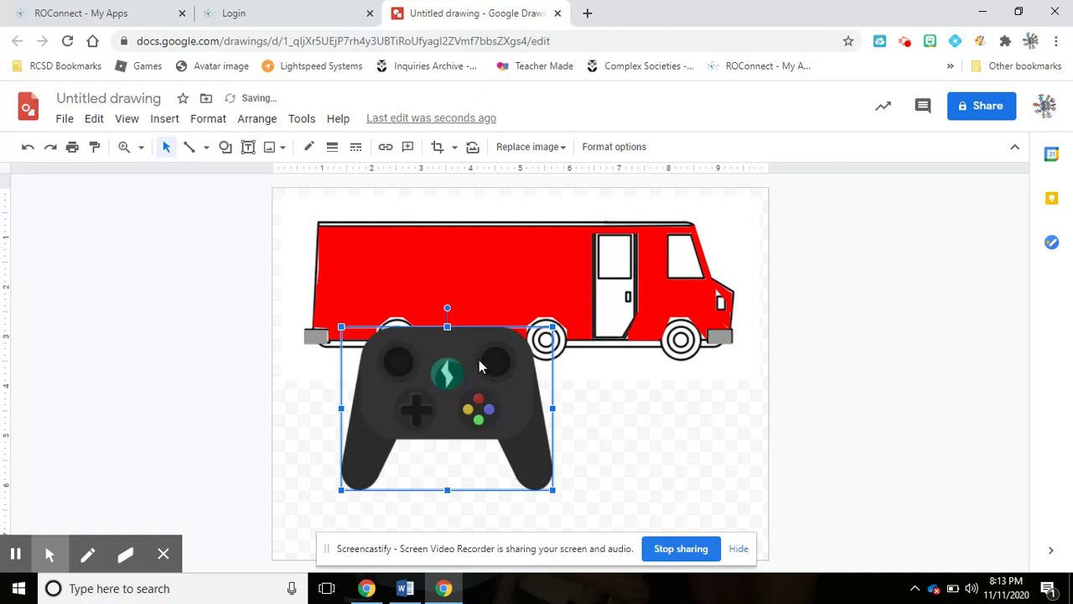
drag(431, 410, 421, 302)
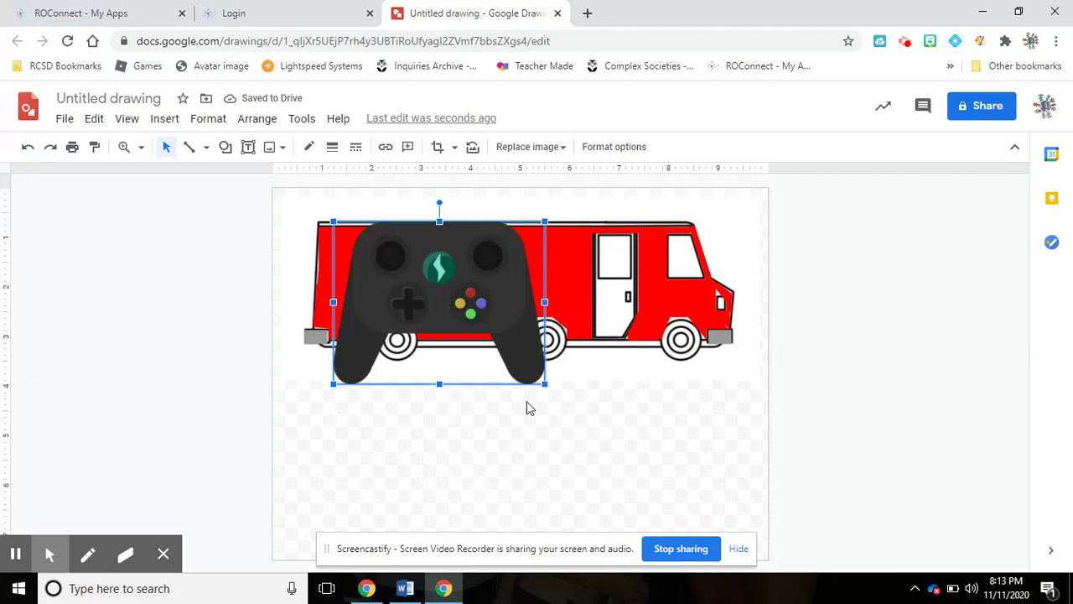
drag(545, 384, 554, 264)
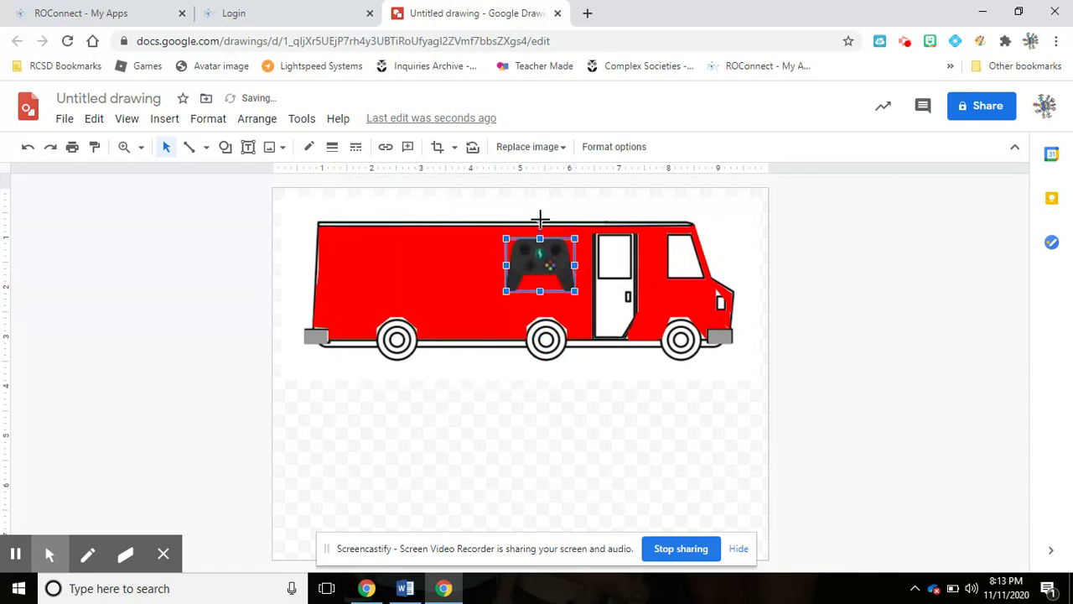
drag(539, 220, 570, 255)
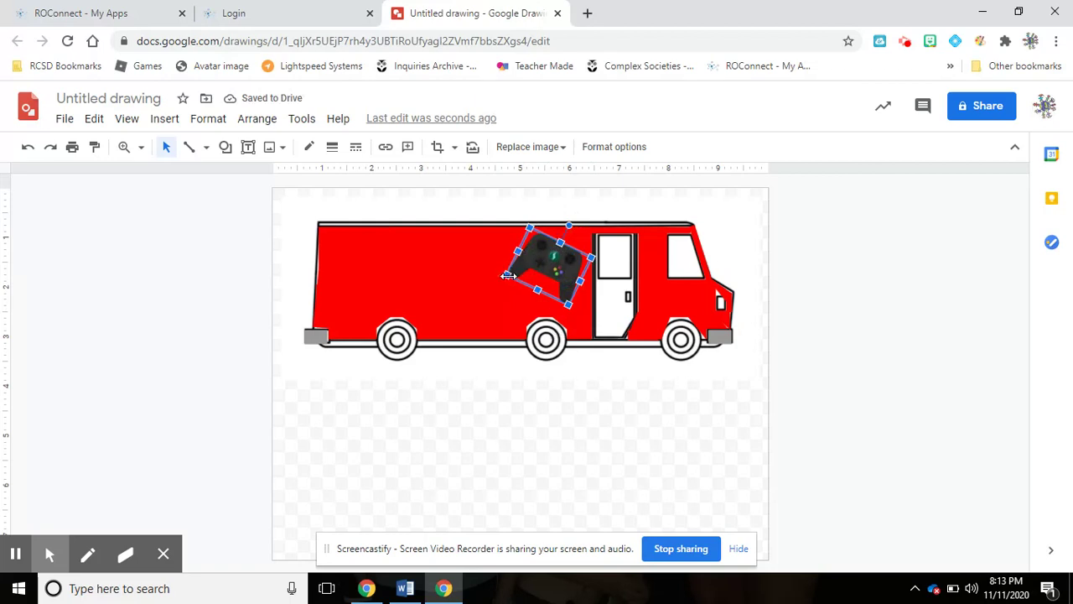
drag(508, 275, 537, 254)
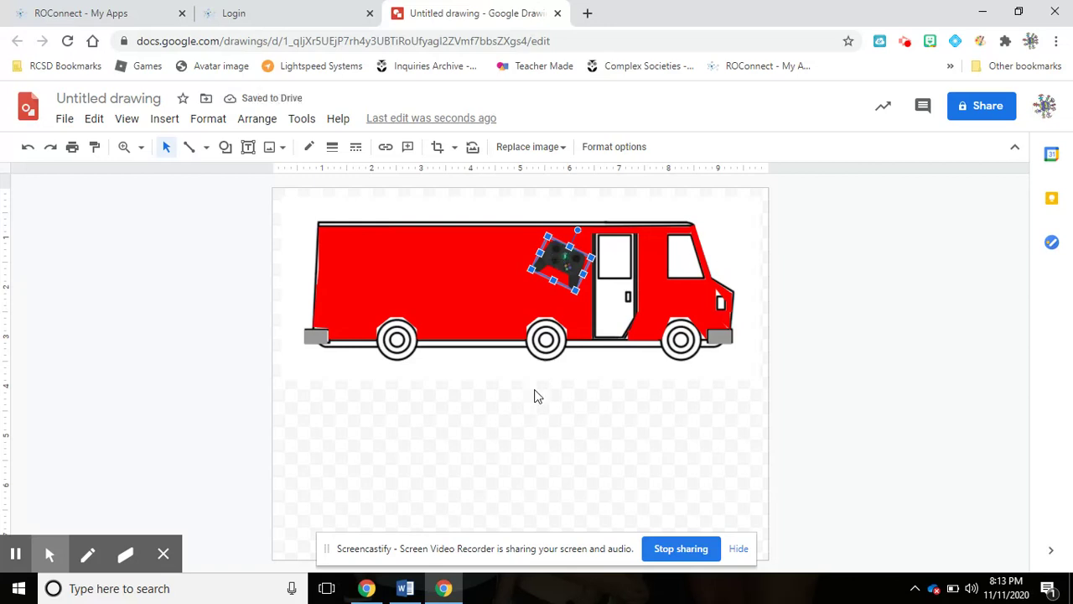
- Copy and paste the controller image and move the tilted copy to the truck's left end
right_click(568, 265)
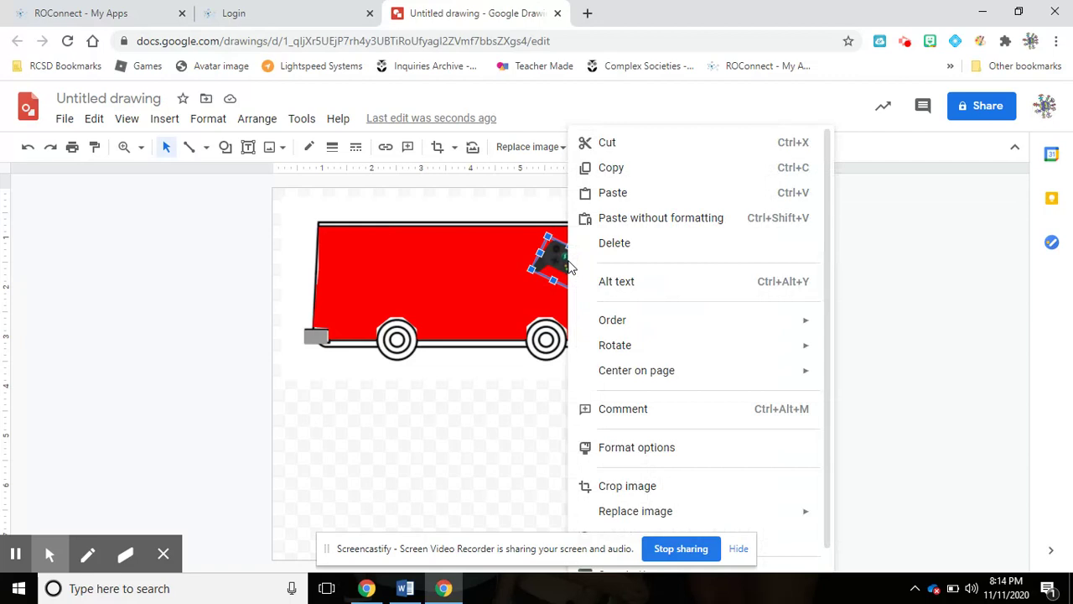
click(611, 168)
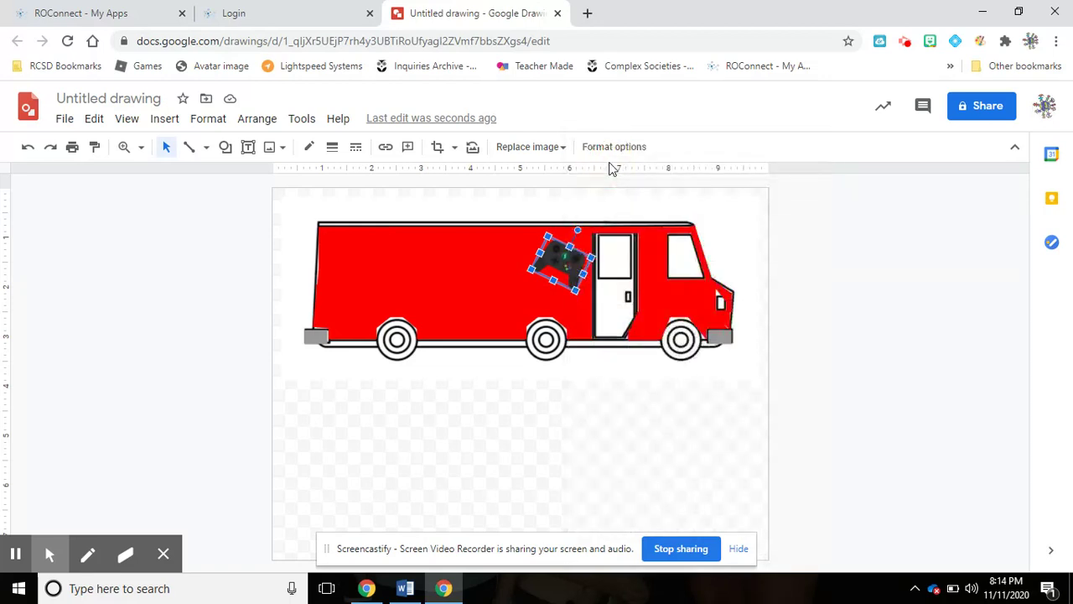
right_click(436, 266)
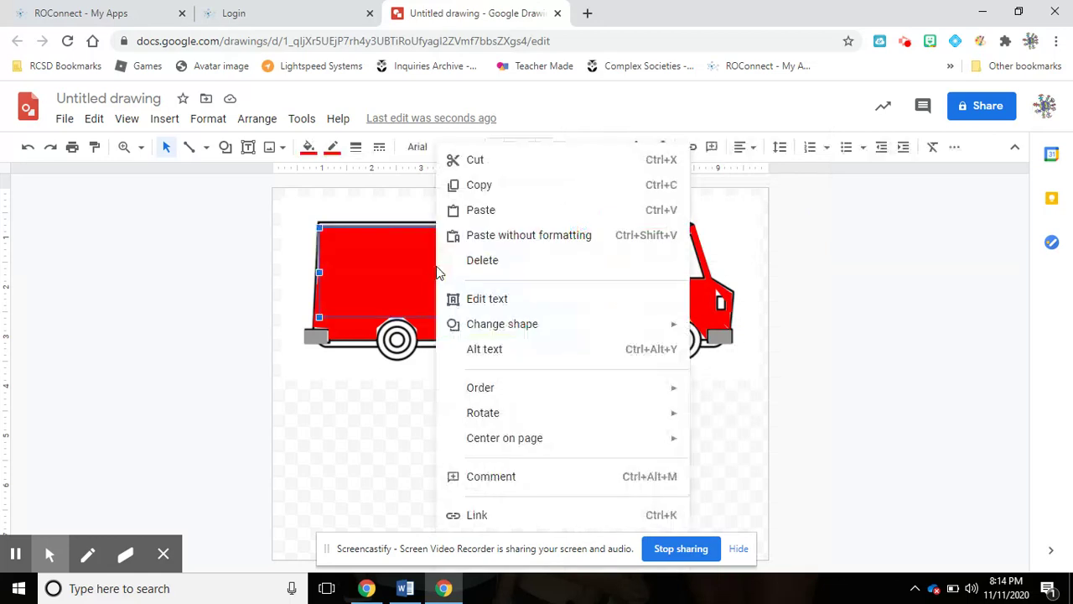
click(488, 211)
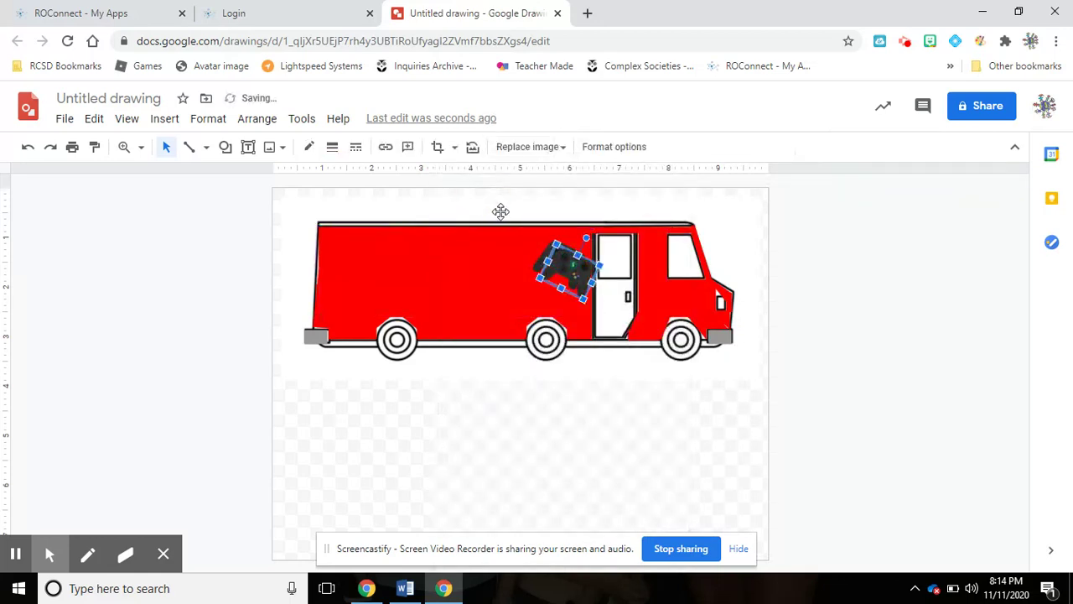
drag(570, 273, 419, 232)
drag(442, 275, 352, 261)
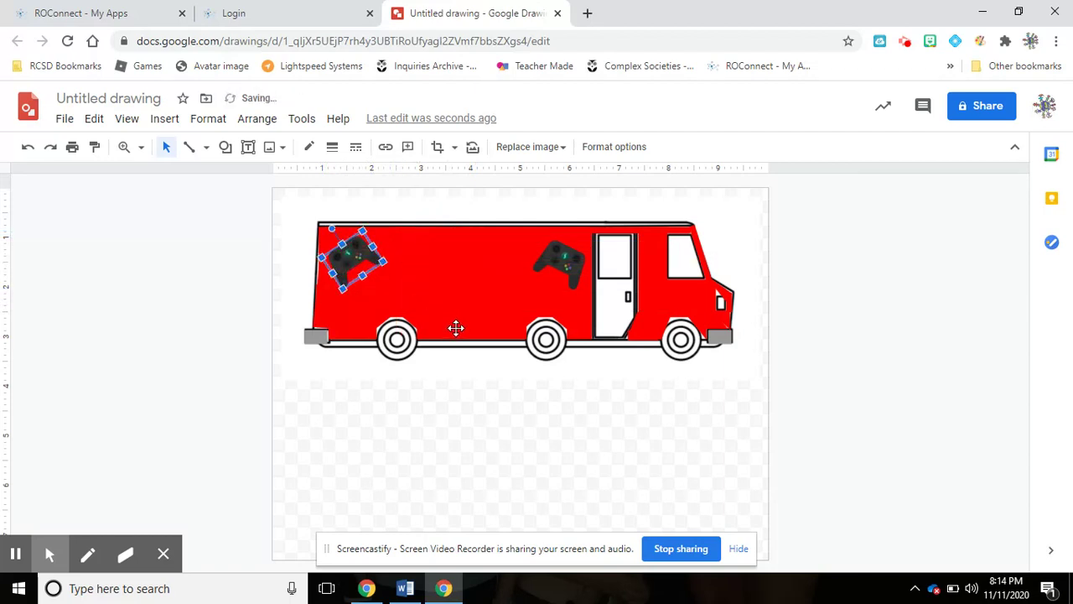
click(478, 427)
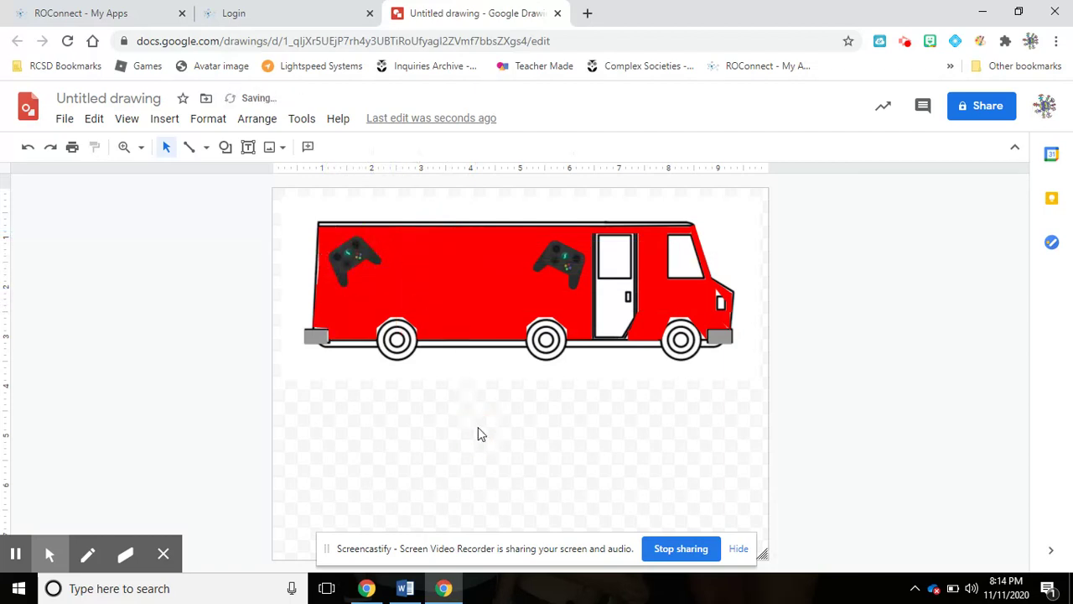
click(561, 256)
click(359, 245)
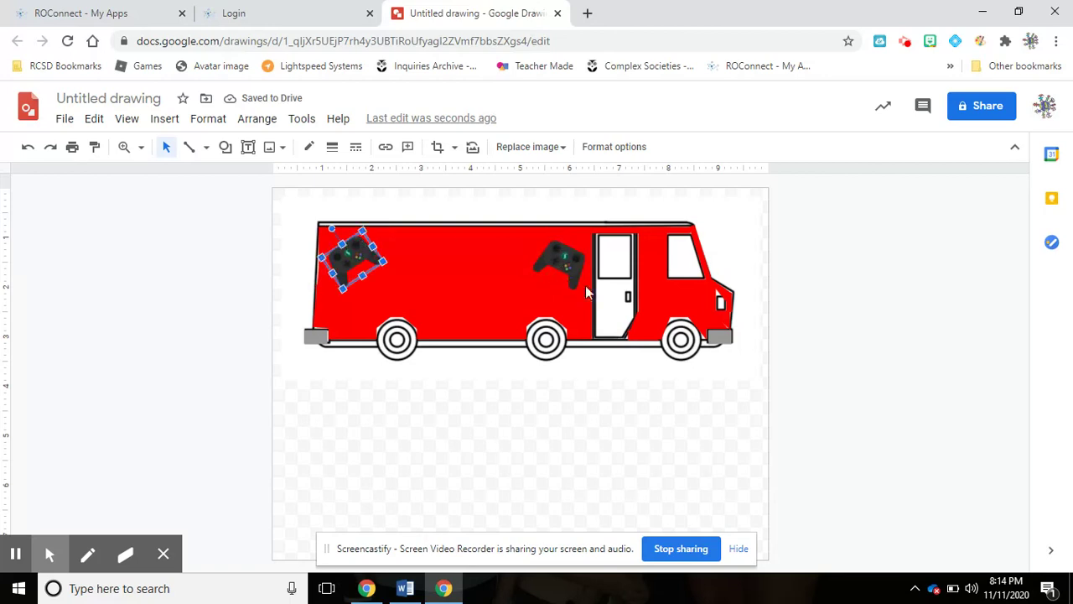
click(570, 261)
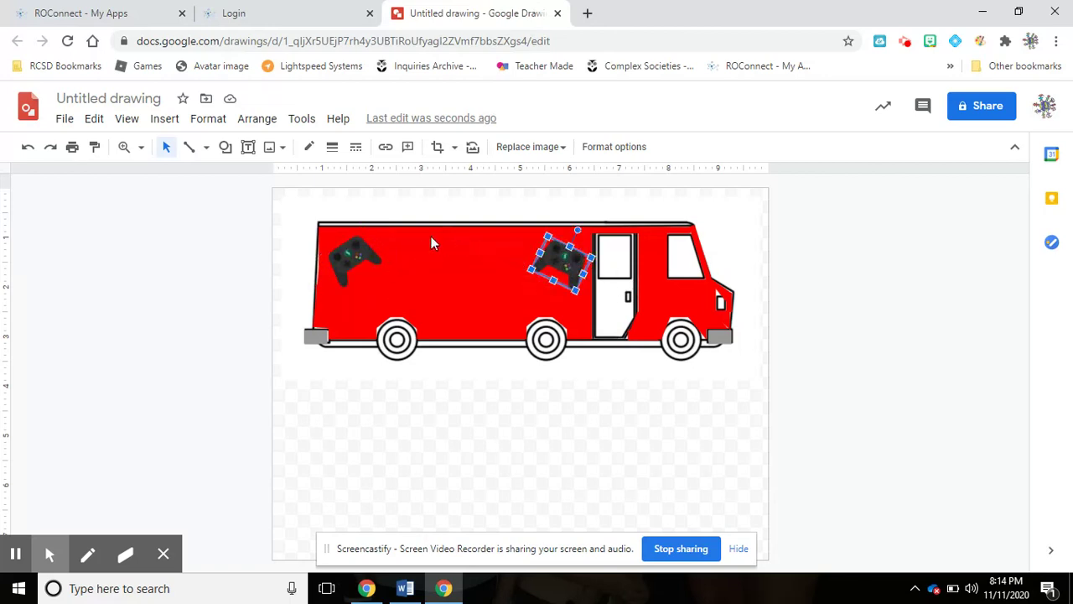
- Add 'Gaming Truck' word art and move it just below the truck
click(164, 119)
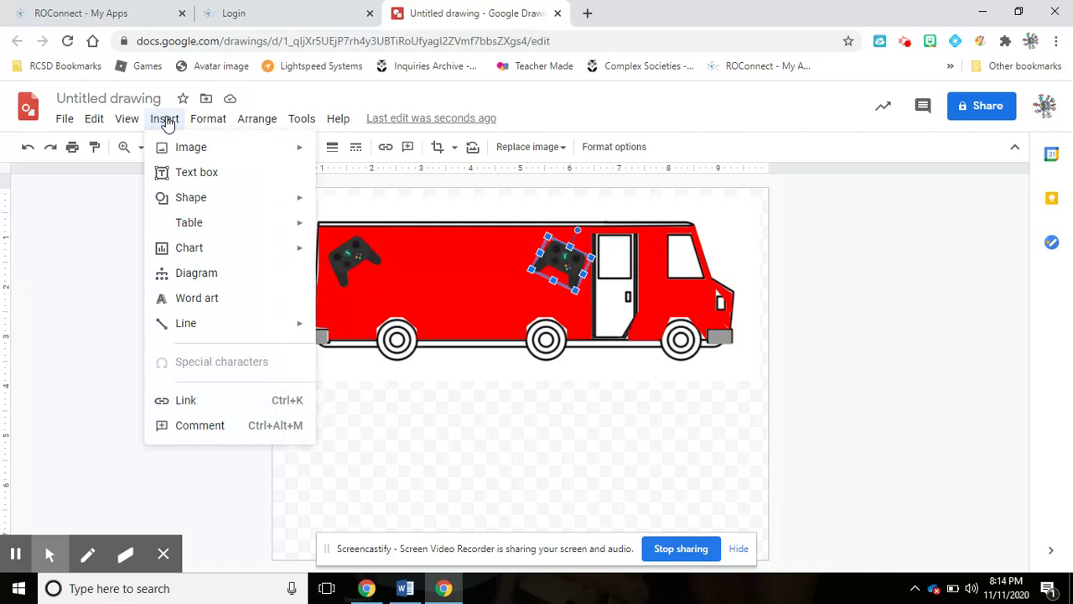
click(190, 300)
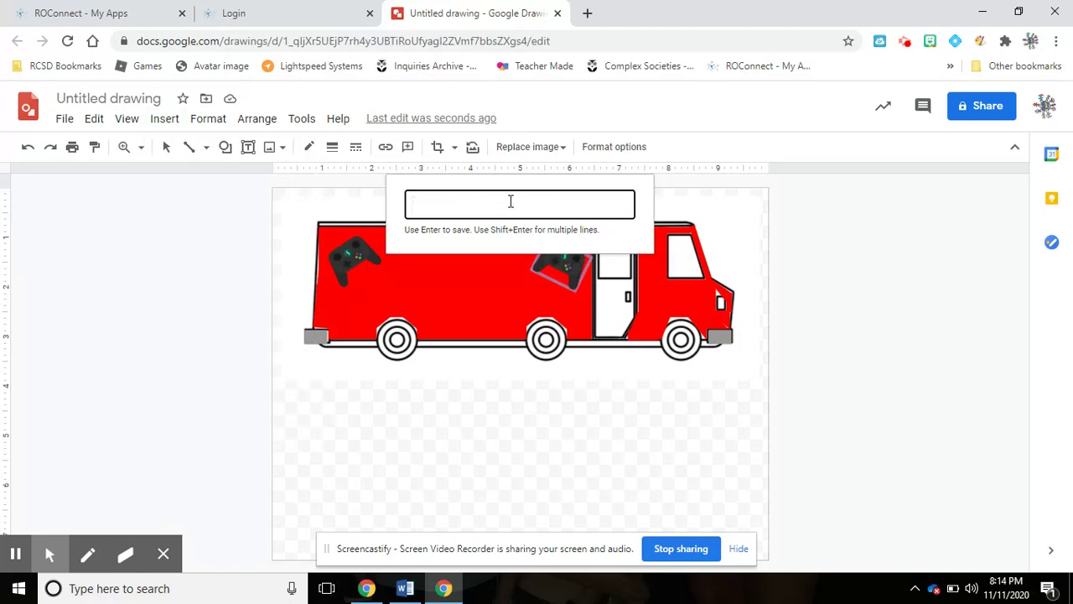
text(Gaming Truck)
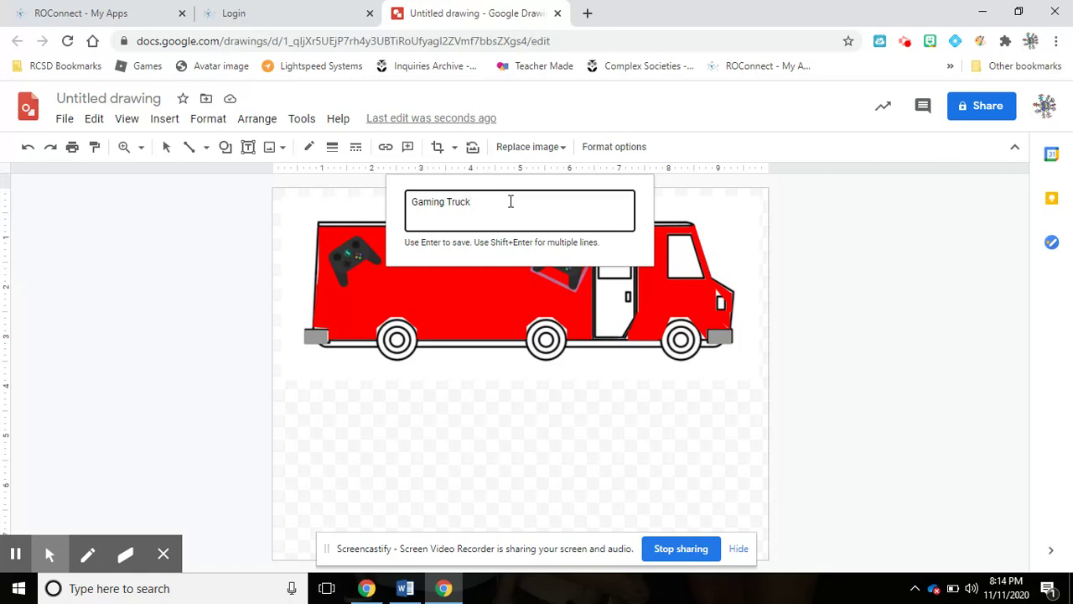
key(Return)
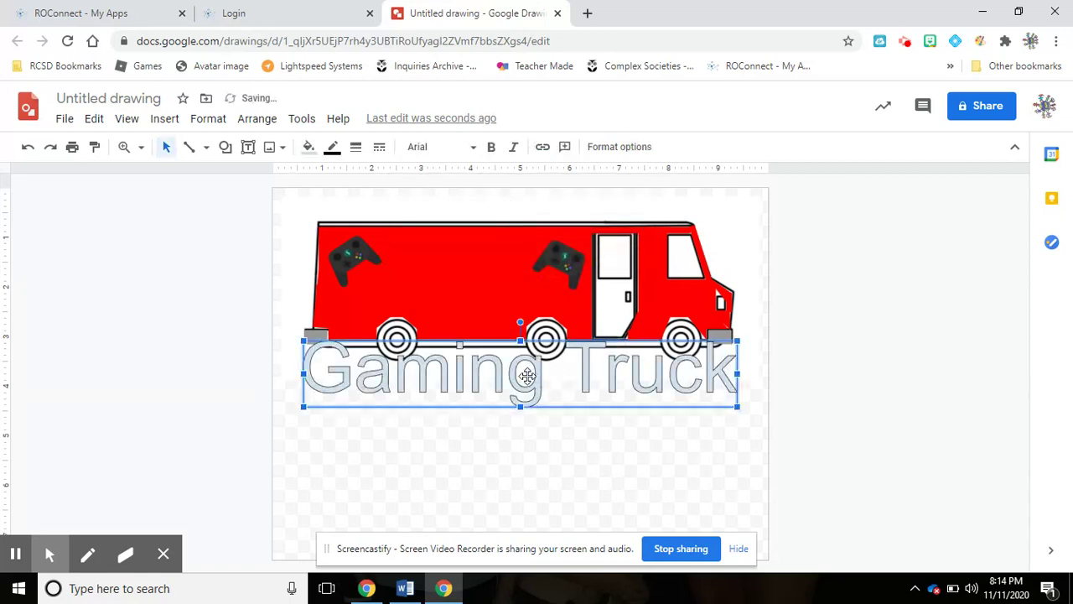
drag(526, 374, 519, 413)
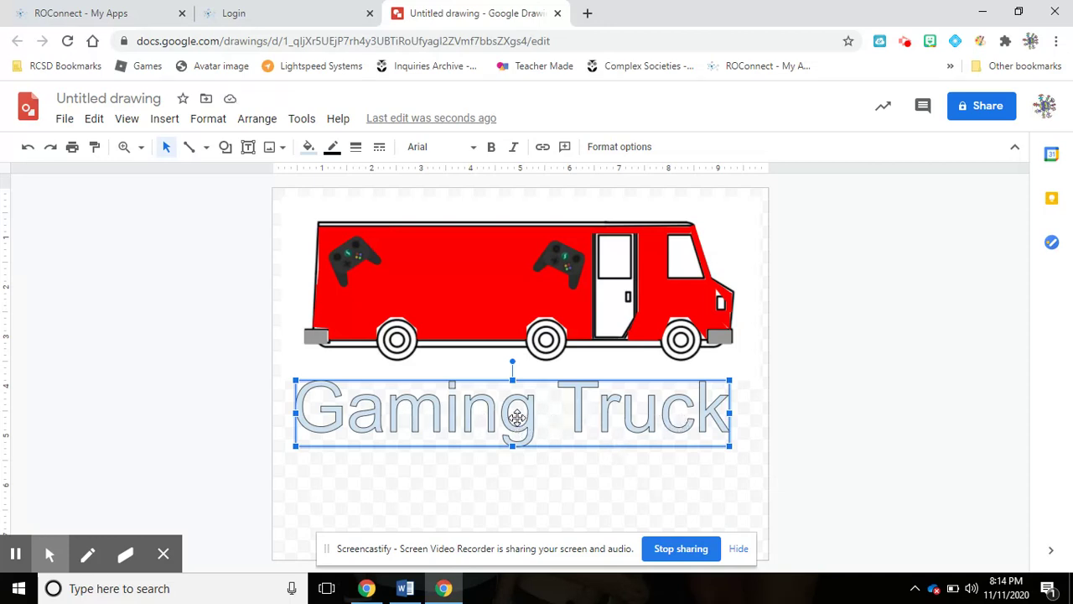
right_click(518, 417)
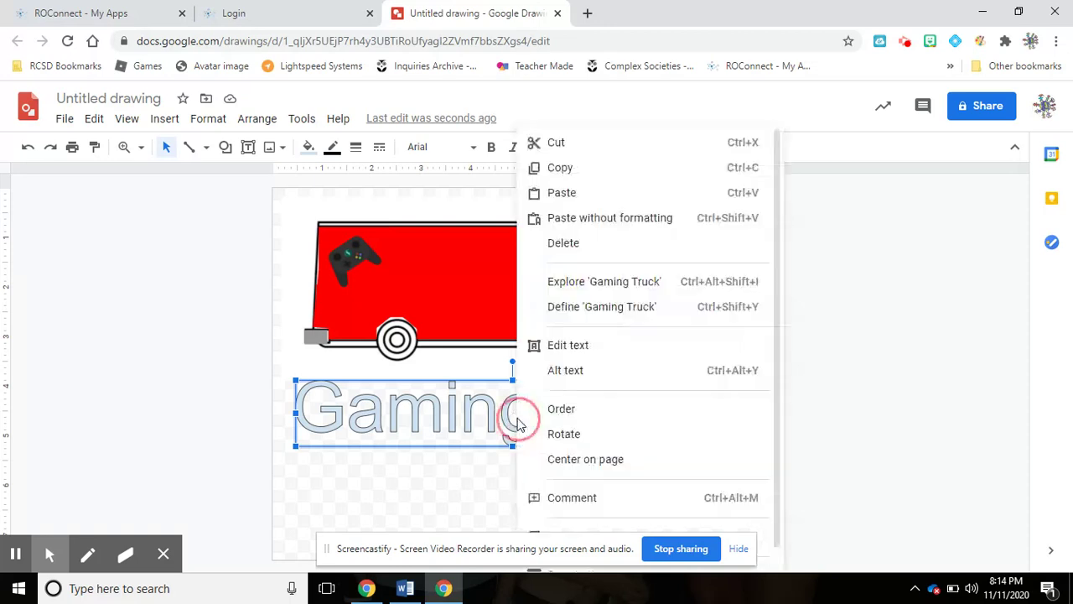
- Resize the 'Gaming Truck' word art shorter and narrower from its bottom, side and corner handles
double_click(430, 415)
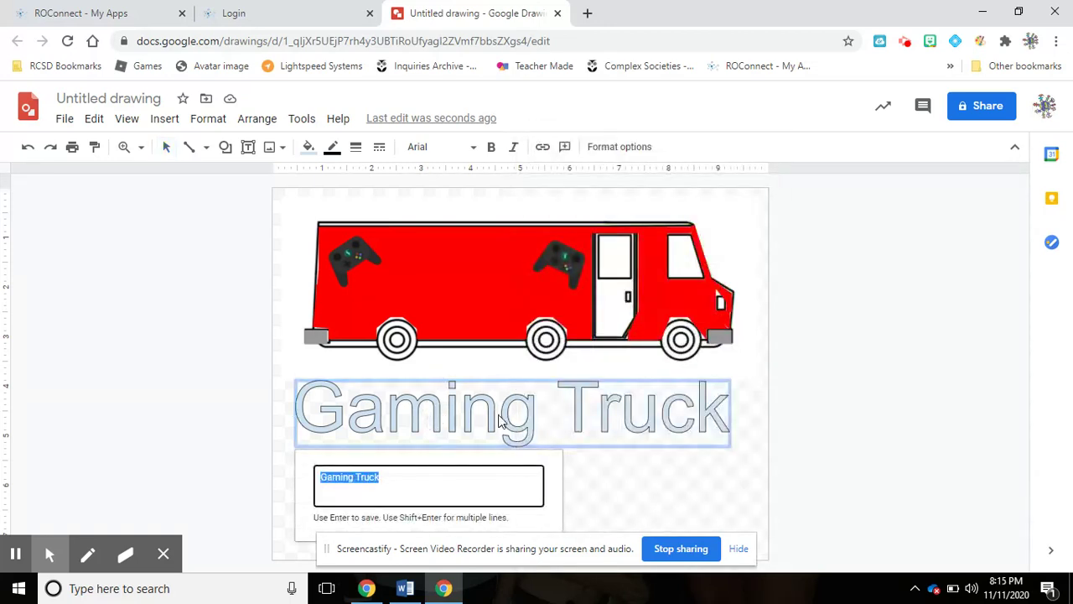
key(Return)
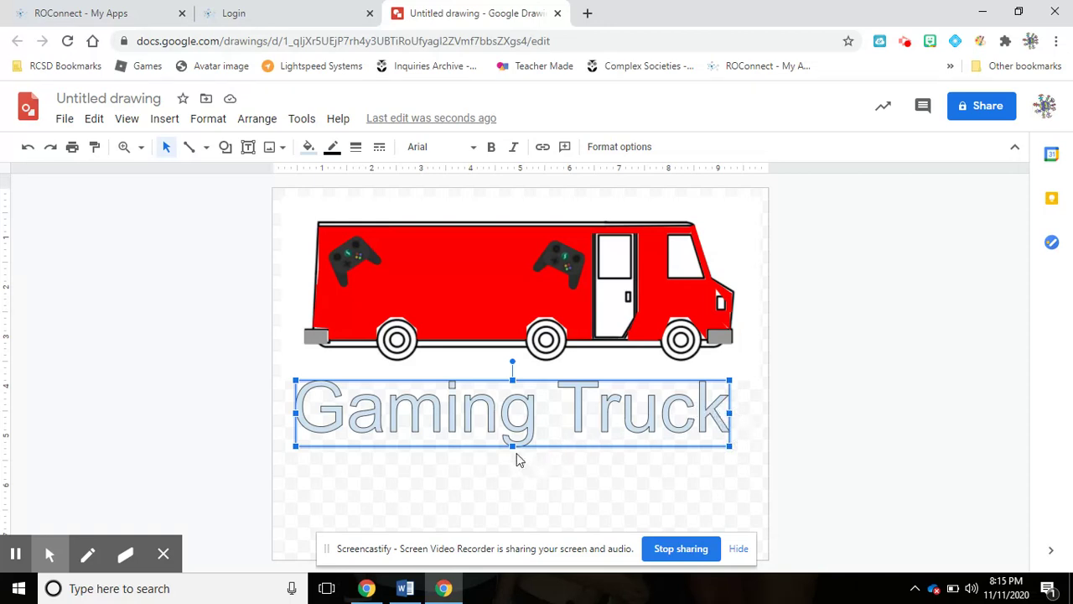
mouse_move(512, 446)
mouse_down()
mouse_move(513, 411)
mouse_move(512, 448)
mouse_up()
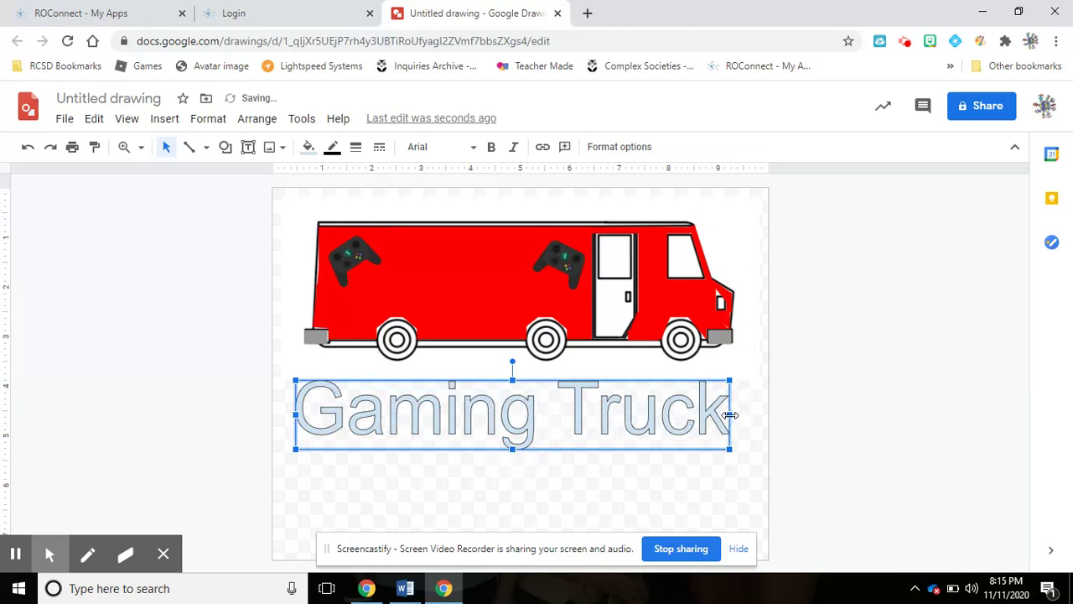
mouse_move(727, 412)
mouse_down()
mouse_move(568, 425)
mouse_move(709, 415)
mouse_up()
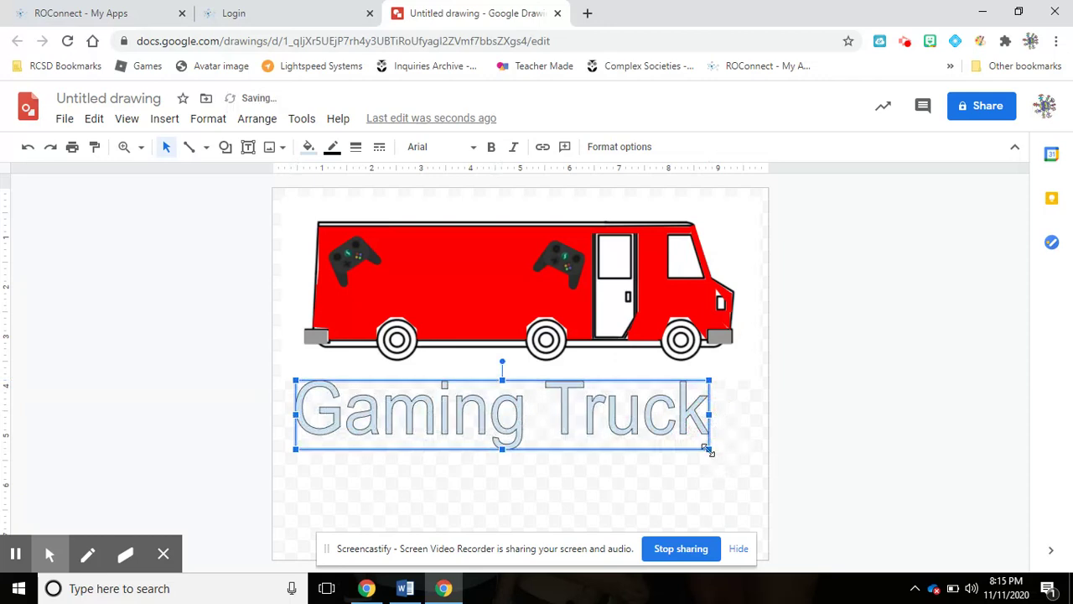
drag(708, 450, 621, 407)
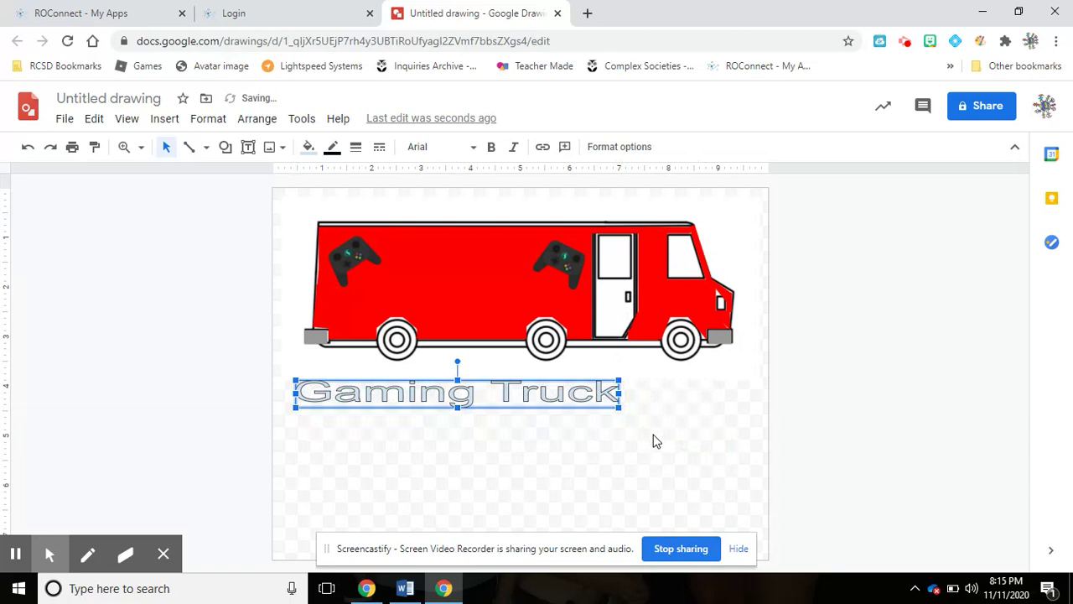
- Delete the old word art and insert a fresh 'Gaming Truck' word art
key(Delete)
right_click(541, 404)
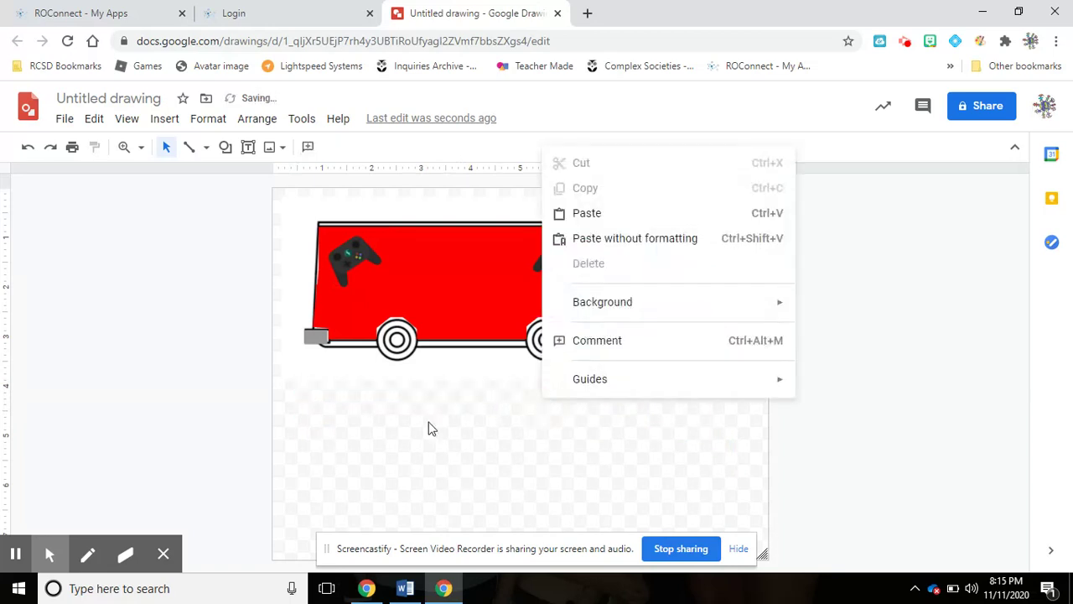
click(417, 434)
click(163, 118)
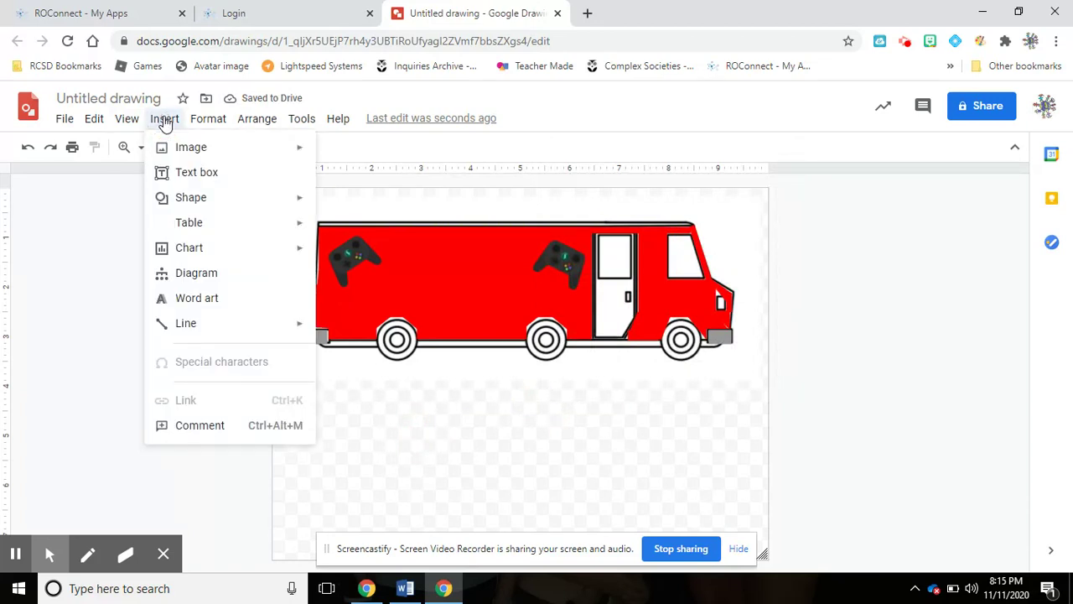
click(187, 300)
text(Gaming Truck)
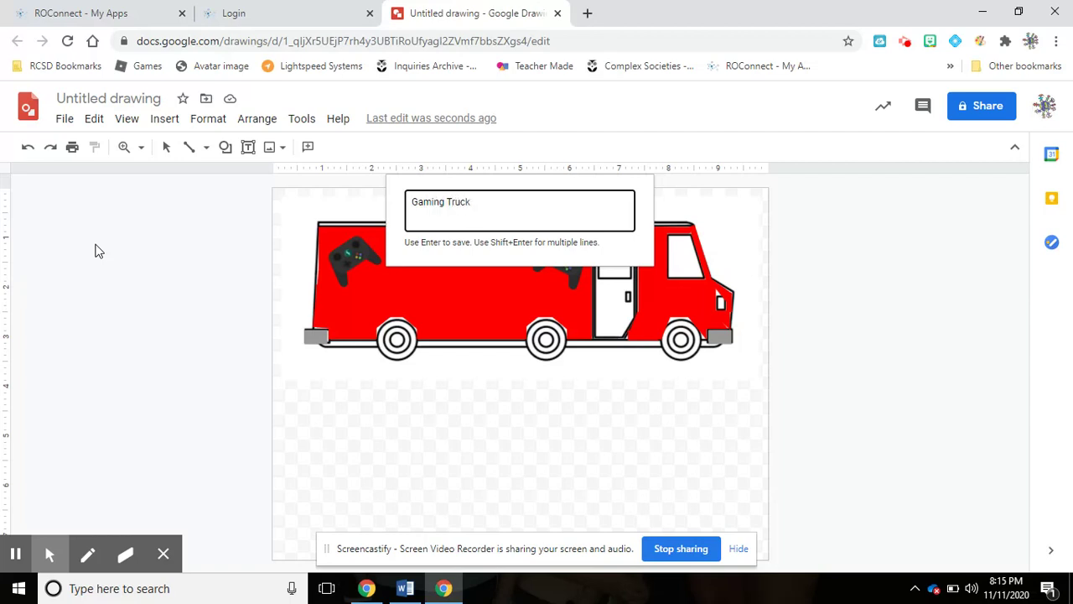
key(Return)
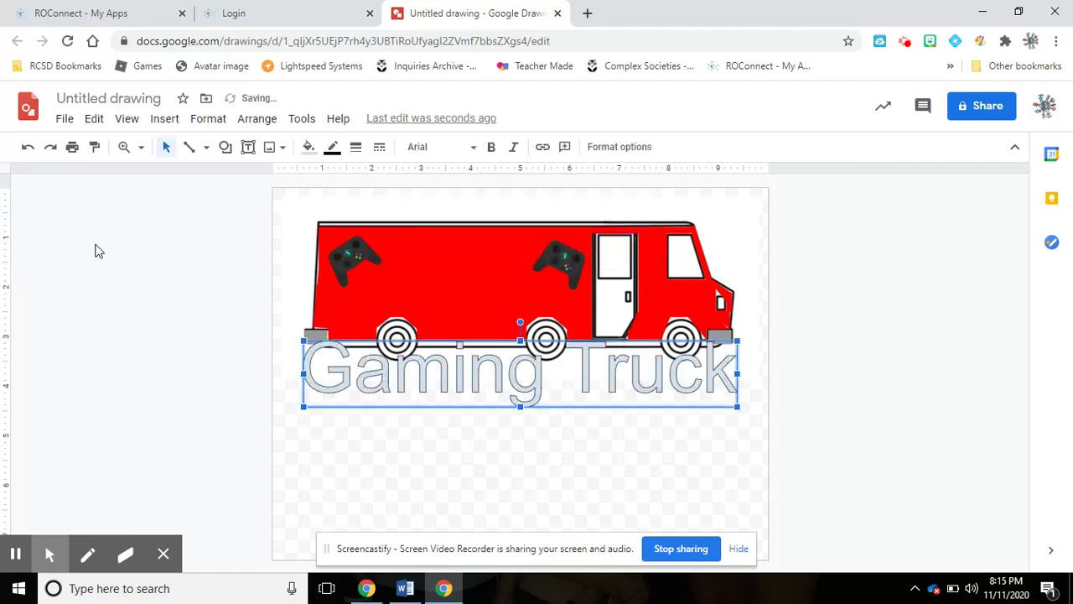
- Shrink the new word art and place it on the truck's red body between the controllers
drag(503, 383, 493, 428)
drag(726, 450, 658, 426)
drag(557, 403, 567, 282)
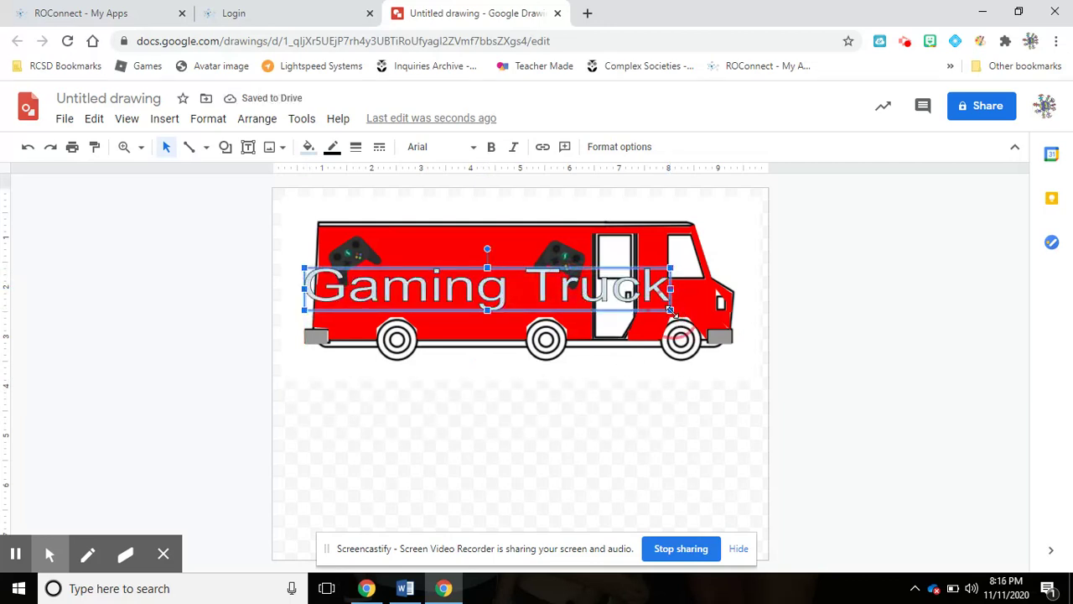
drag(669, 310, 574, 300)
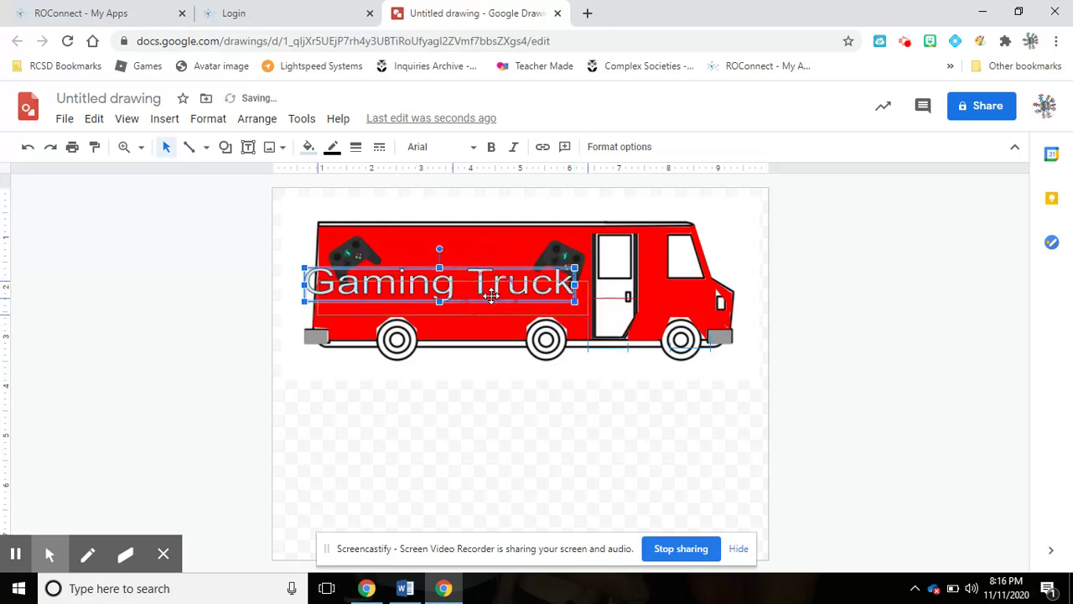
drag(492, 295, 513, 307)
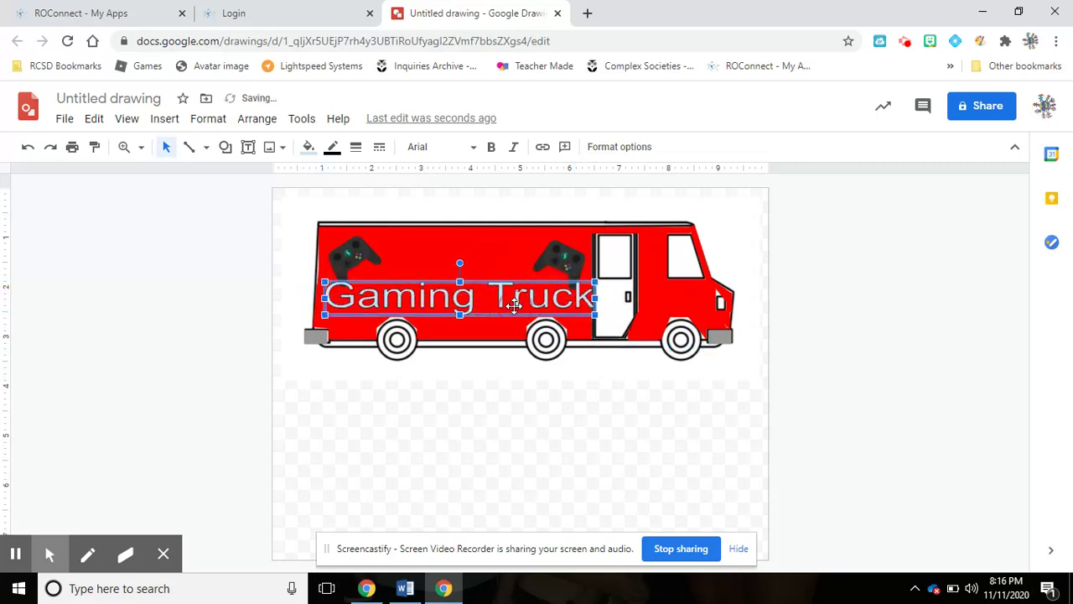
drag(594, 312, 510, 299)
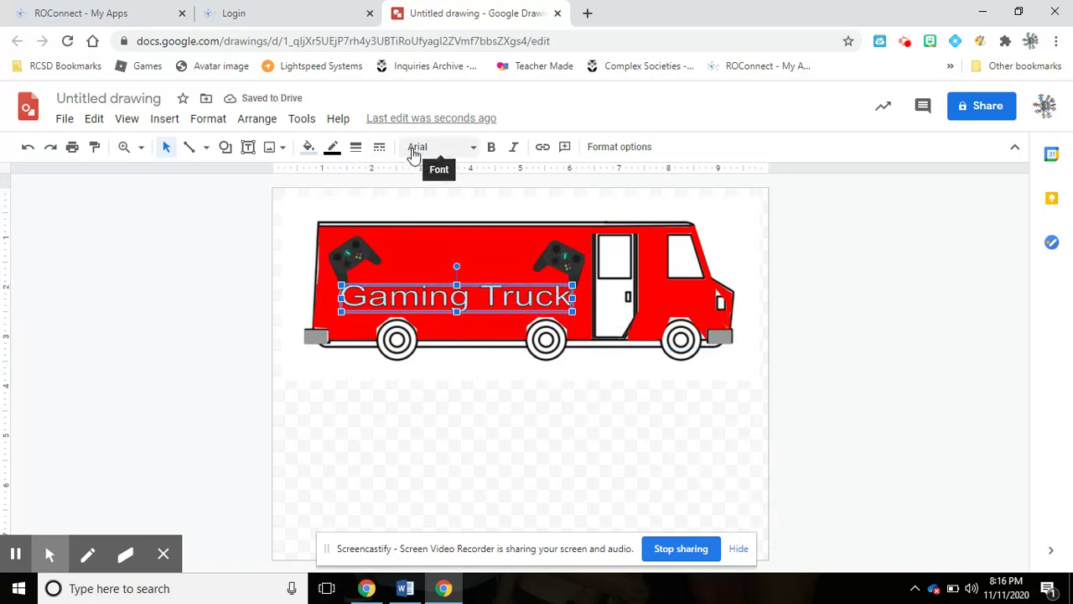
- Set the GAMING TRUCK word art font to Bangers
click(473, 151)
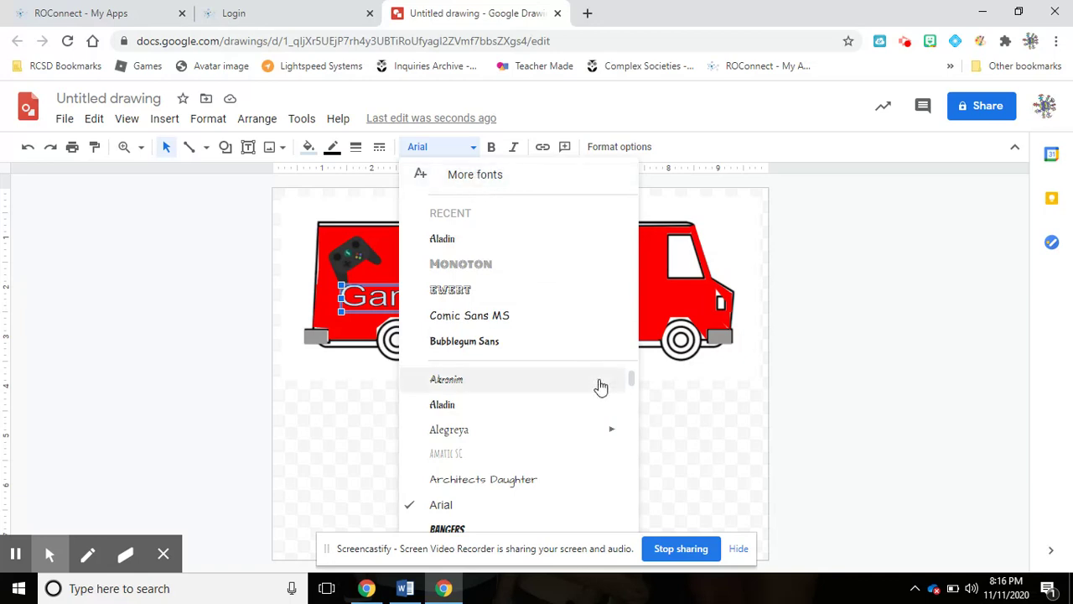
click(633, 381)
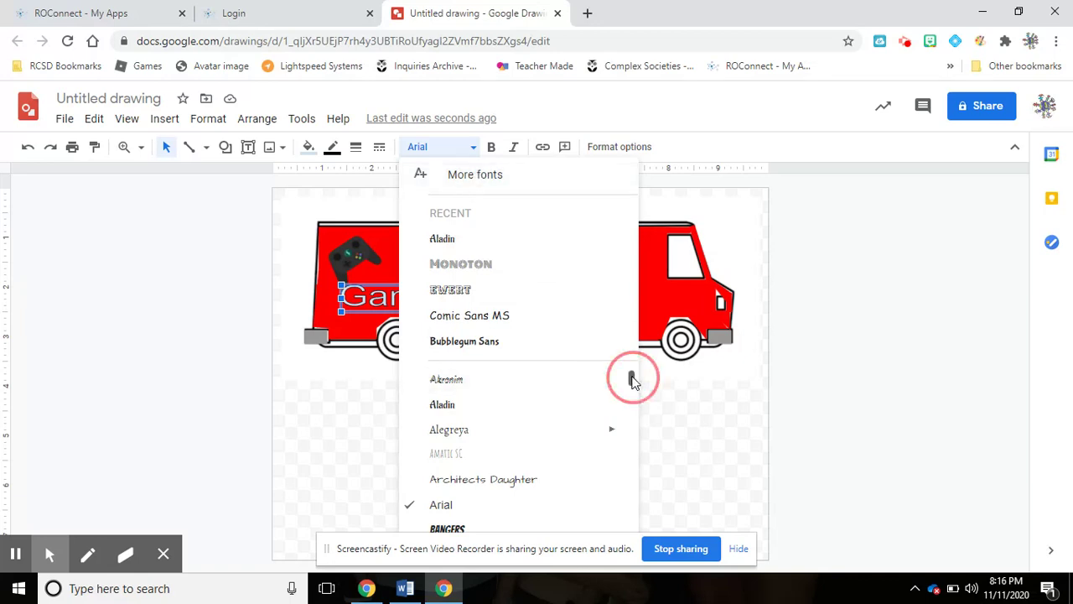
drag(633, 382, 631, 377)
click(448, 511)
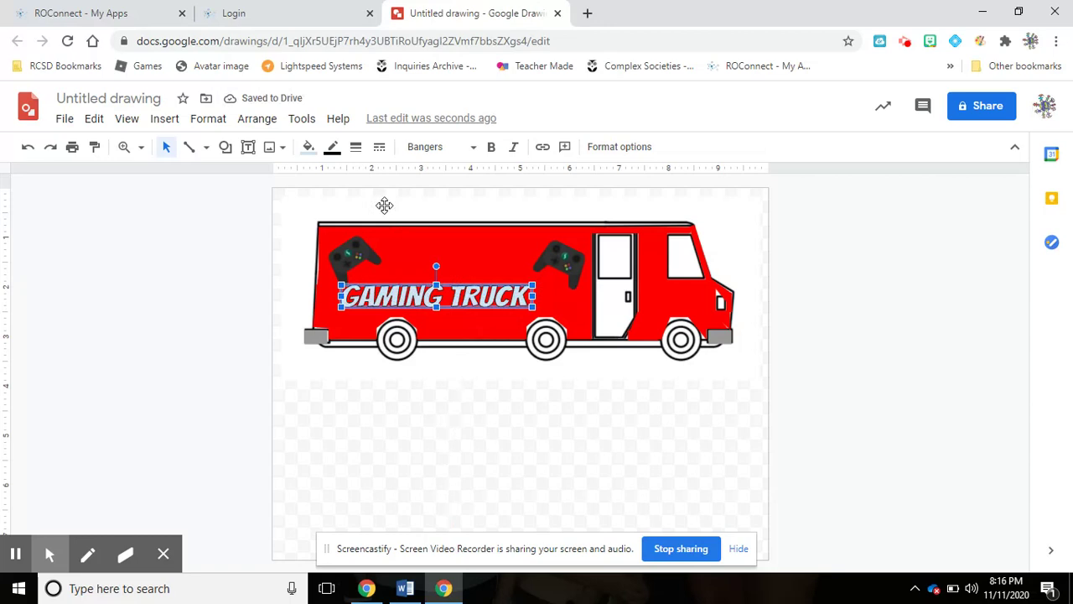
- Fill the GAMING TRUCK lettering yellow with a black outline and shift it slightly right
click(310, 149)
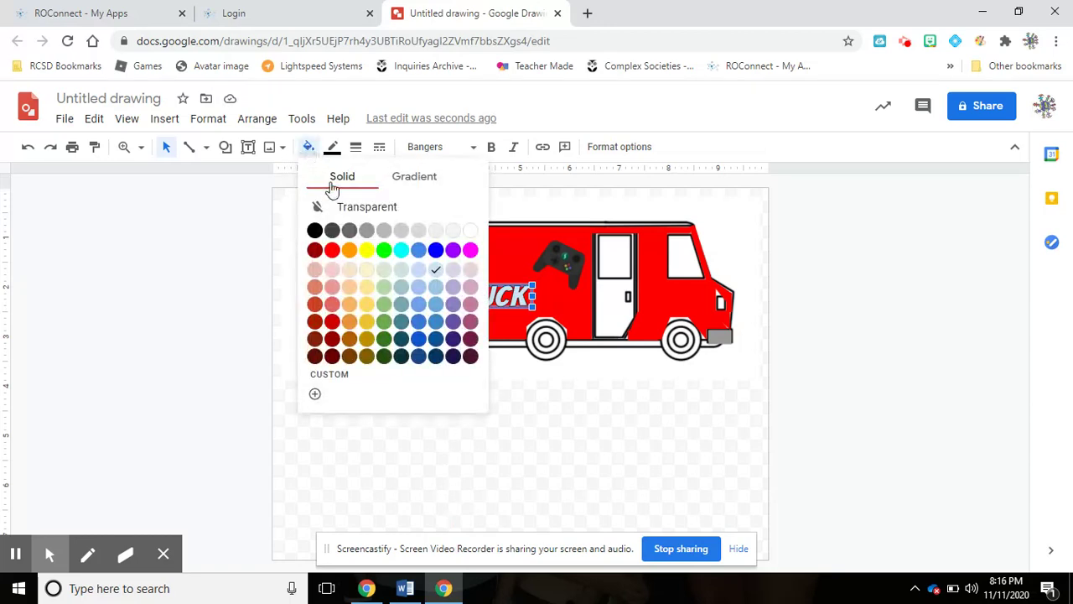
click(368, 251)
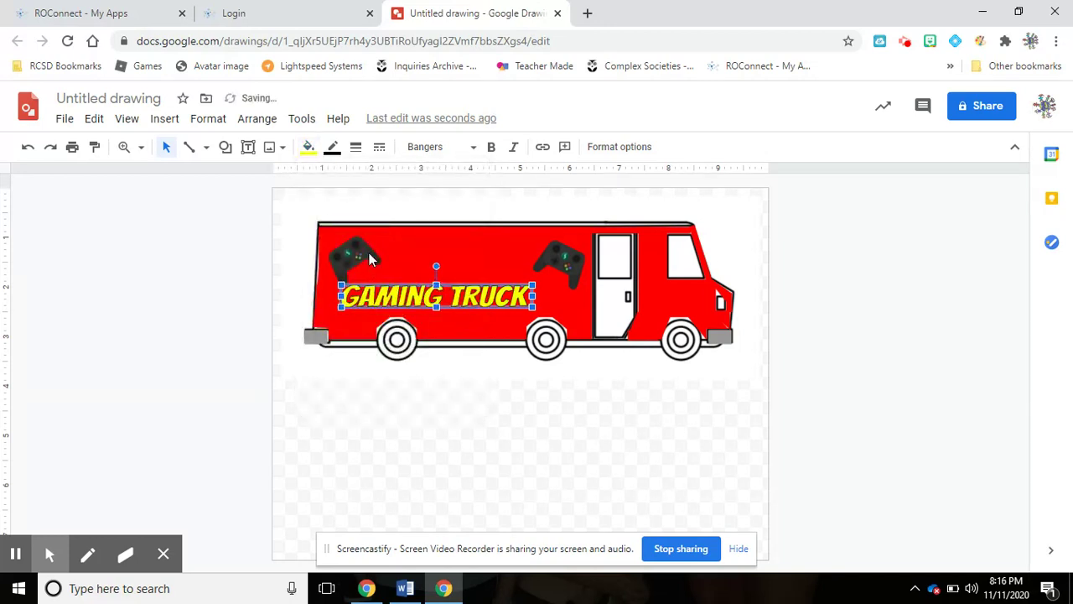
click(332, 148)
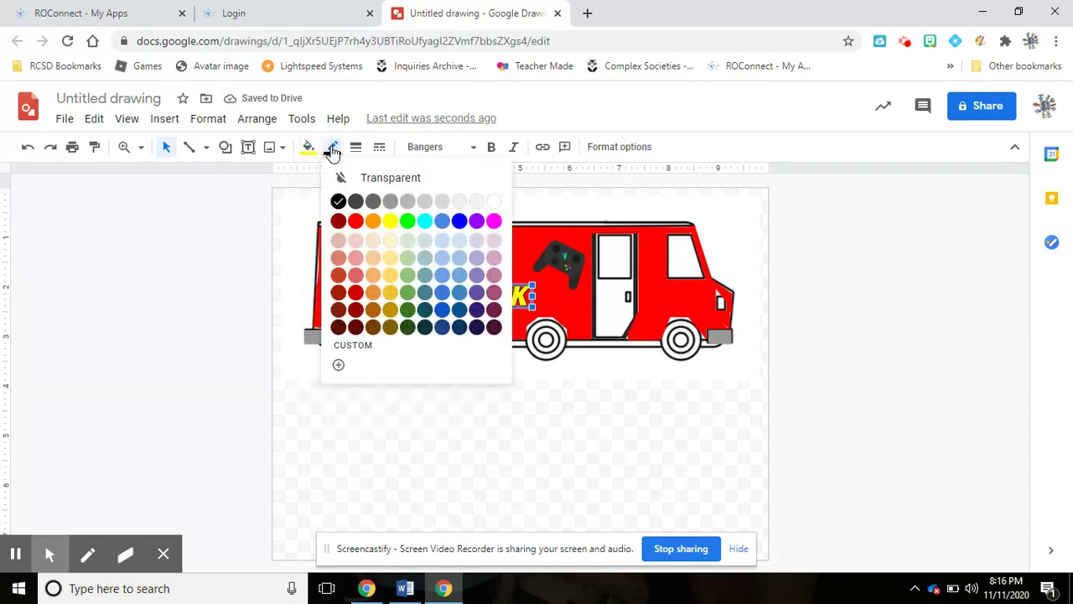
click(390, 221)
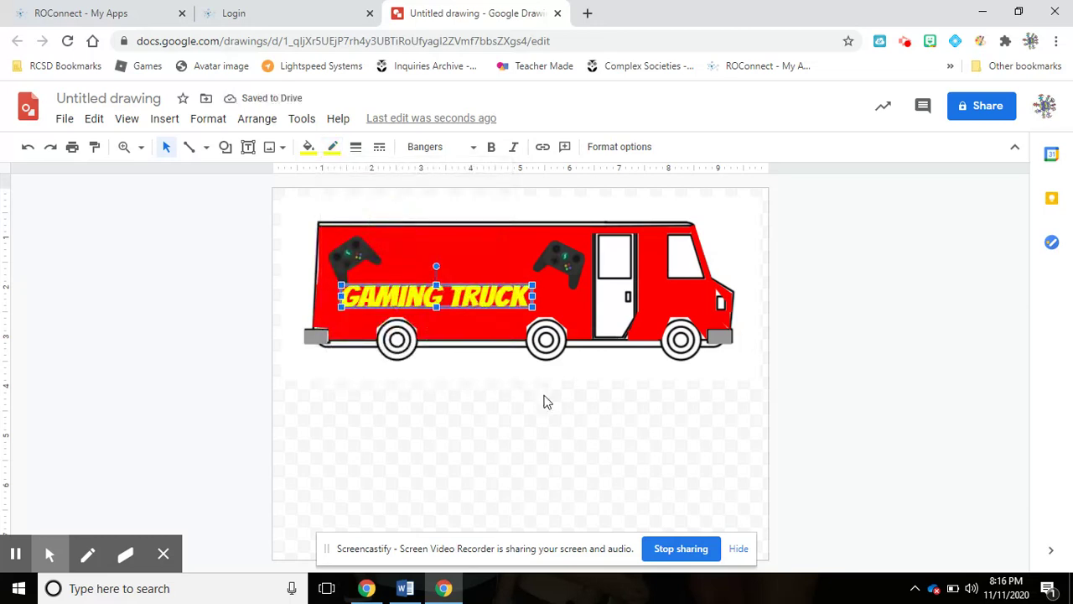
click(332, 149)
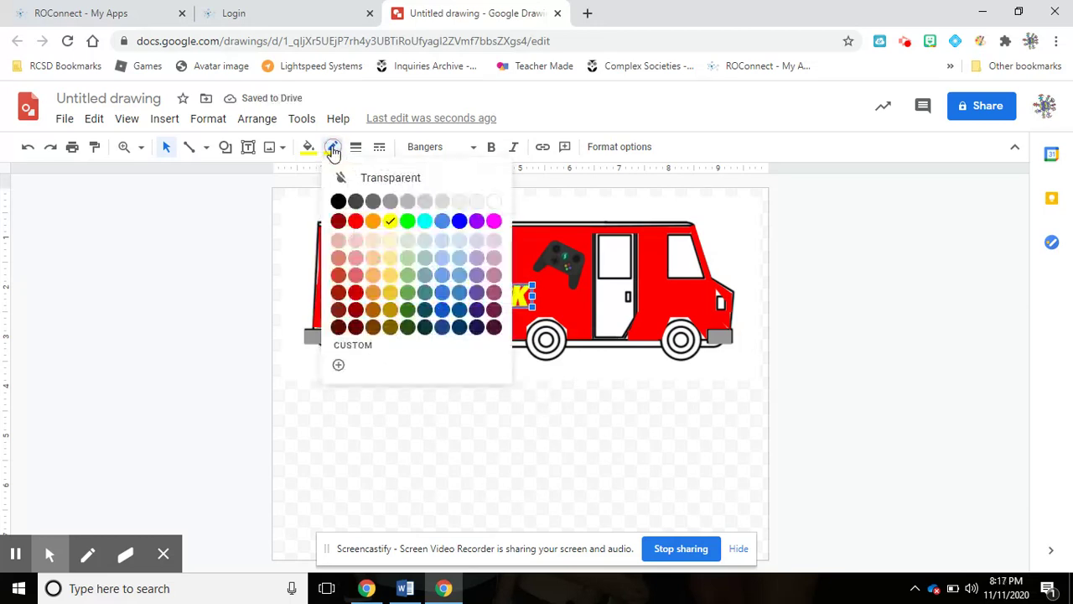
click(338, 201)
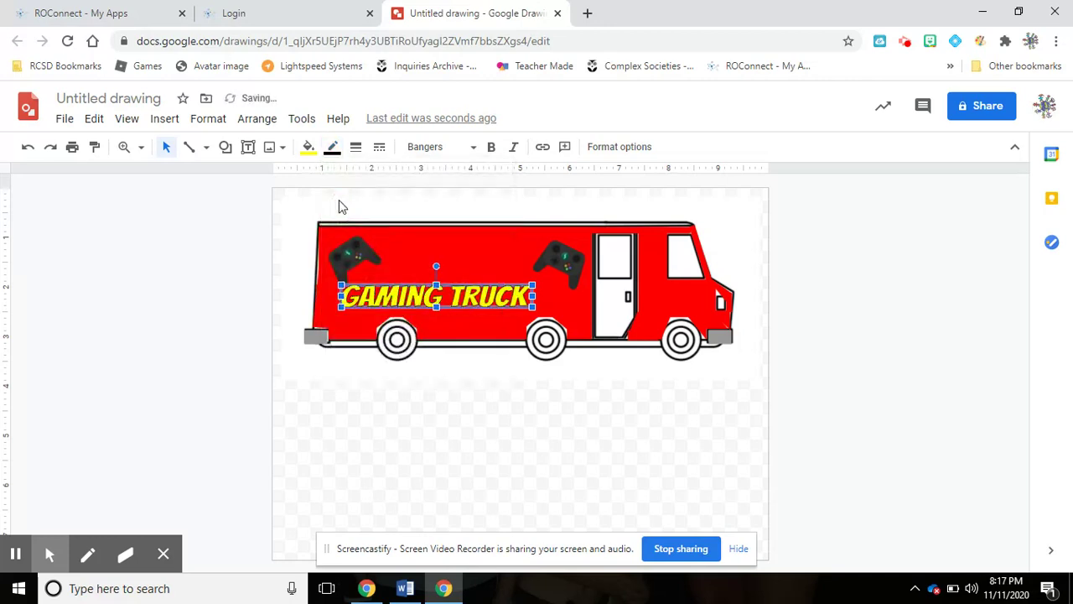
drag(462, 297, 461, 287)
- Add a narrow text box with the call-us phone number just below GAMING TRUCK
click(470, 363)
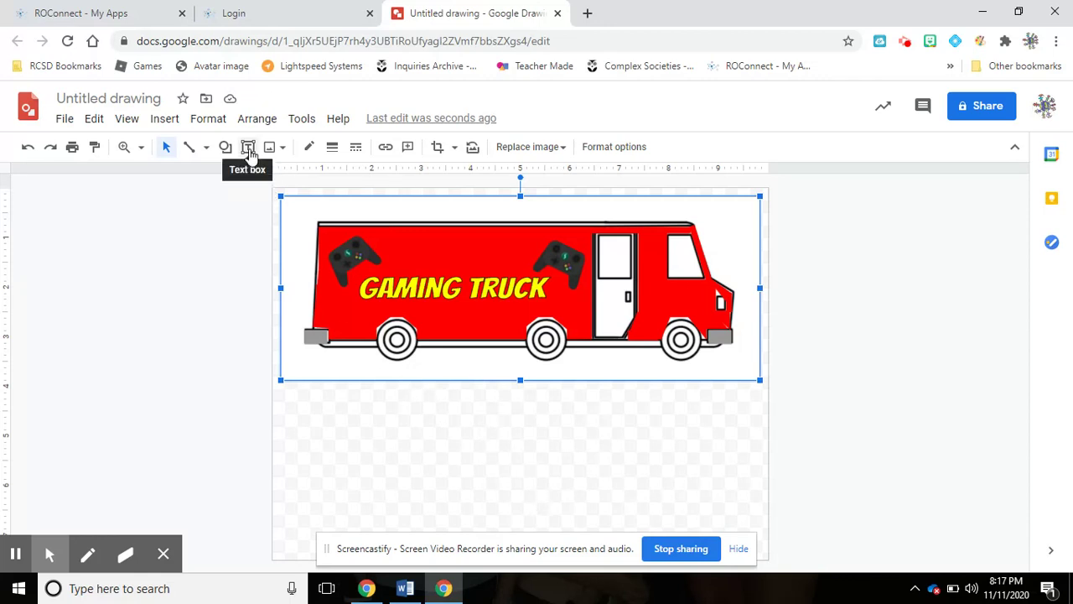
click(248, 148)
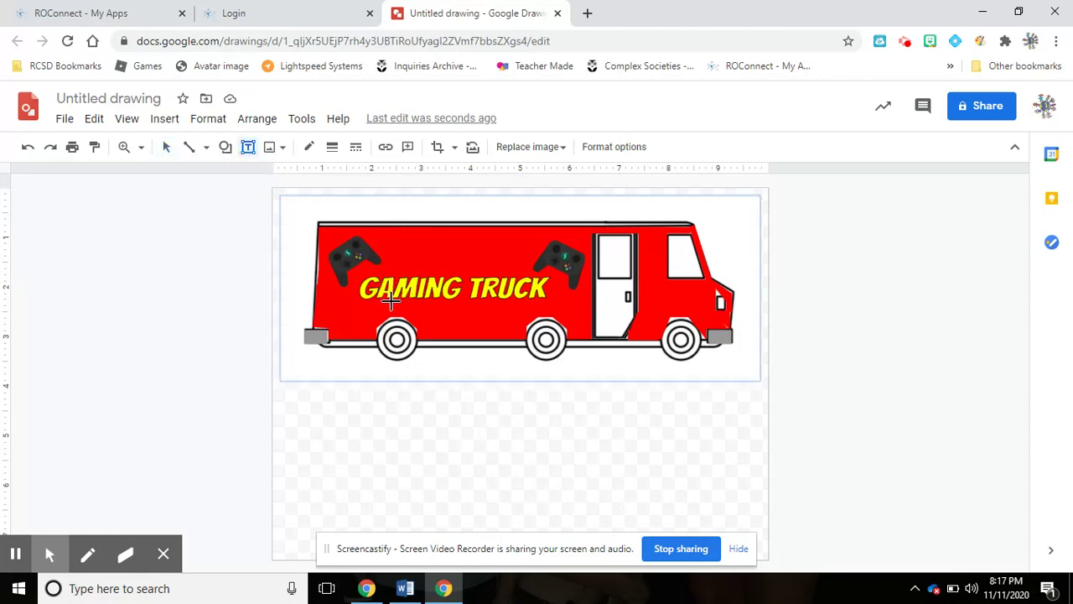
drag(385, 298, 527, 315)
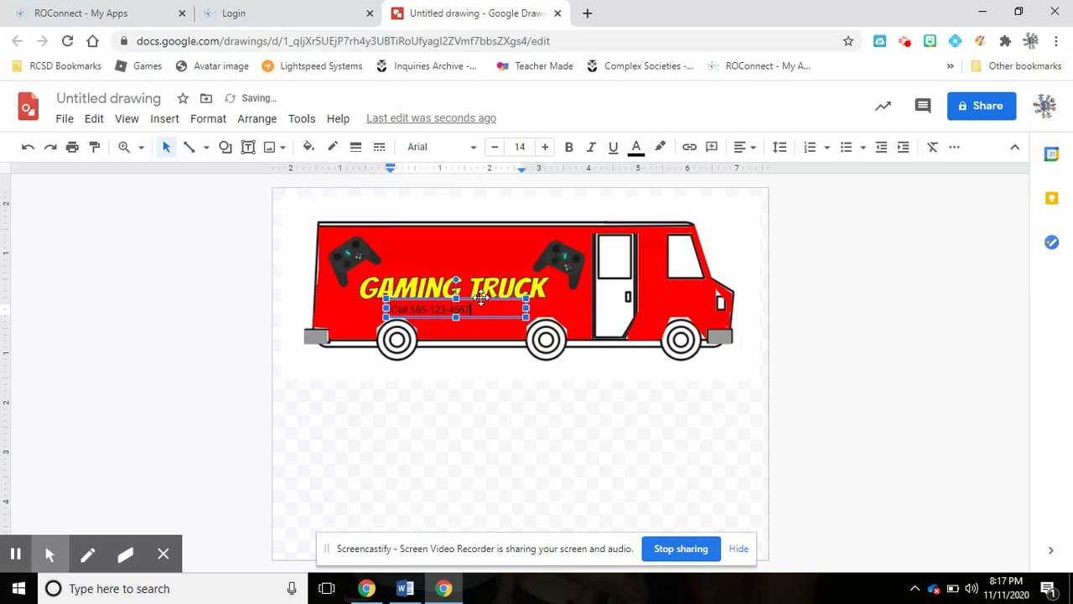
drag(525, 308, 492, 312)
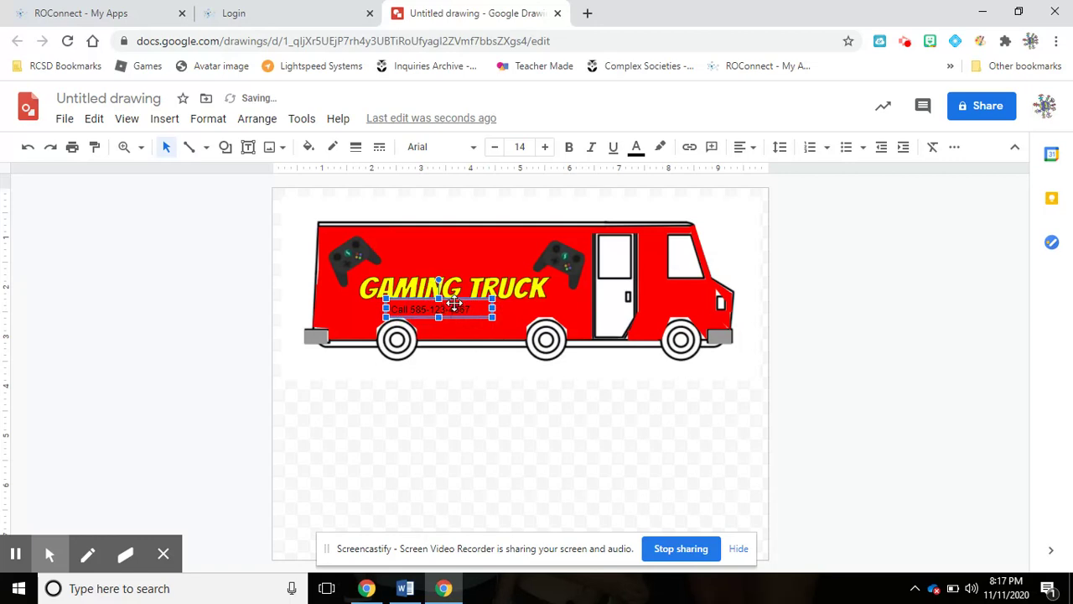
drag(453, 303, 474, 300)
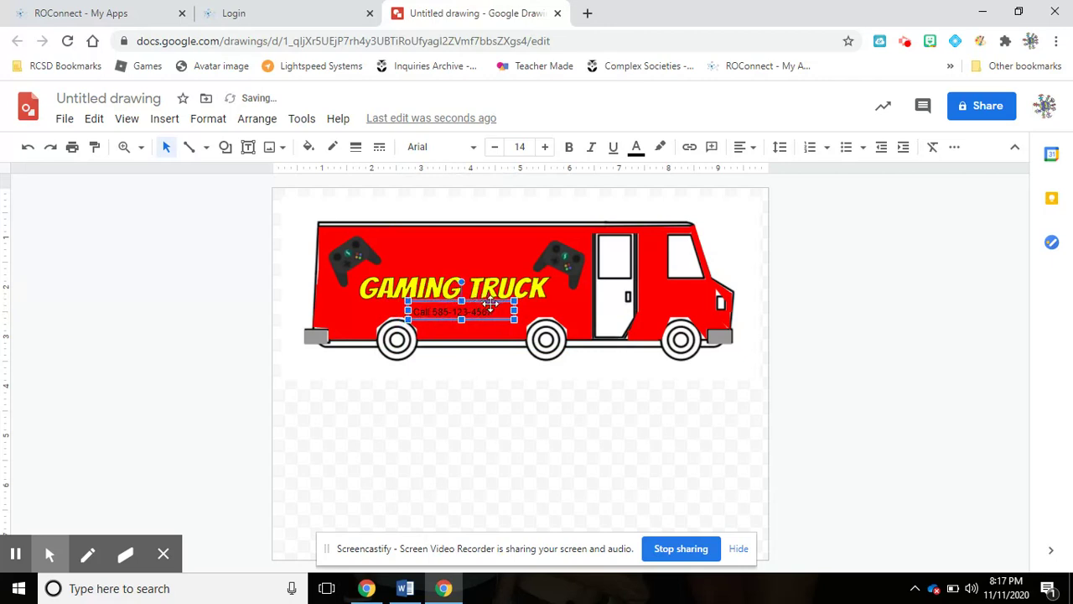
- Set the phone number box to Bangers font with a transparent fill
click(473, 148)
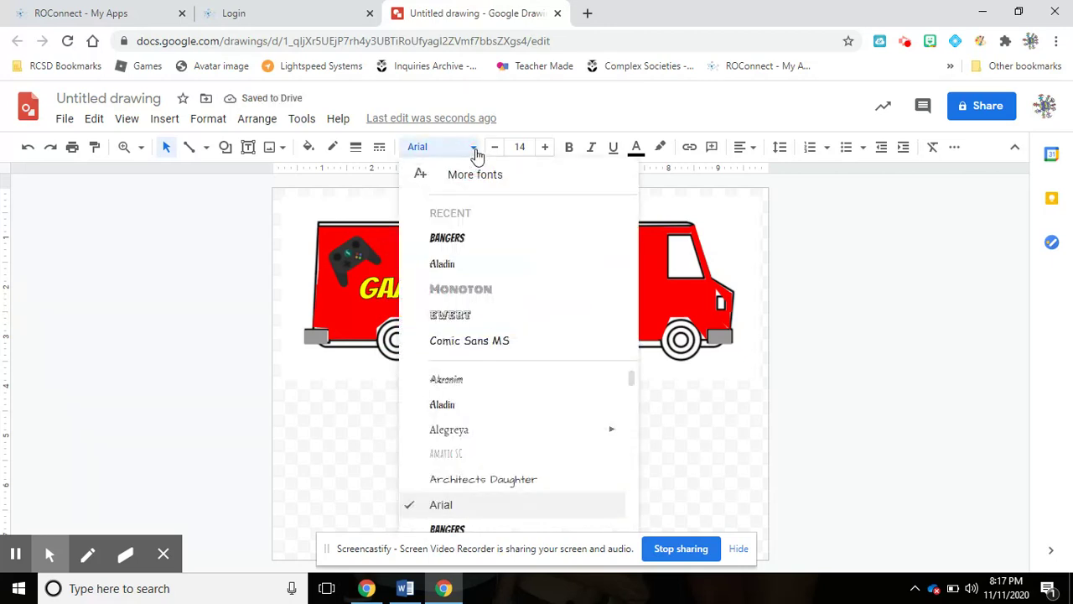
click(448, 238)
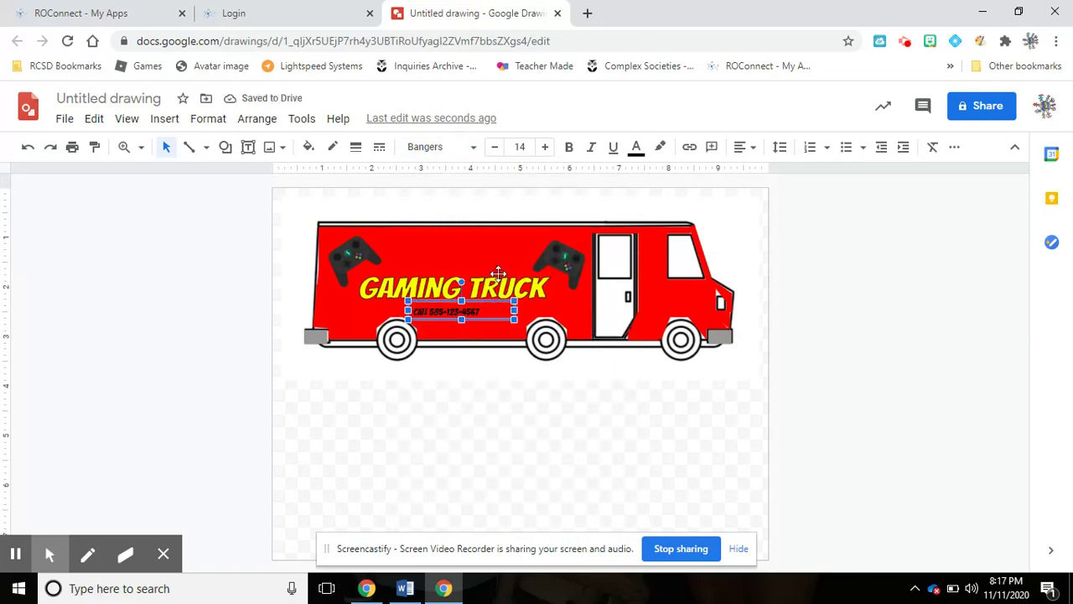
click(306, 147)
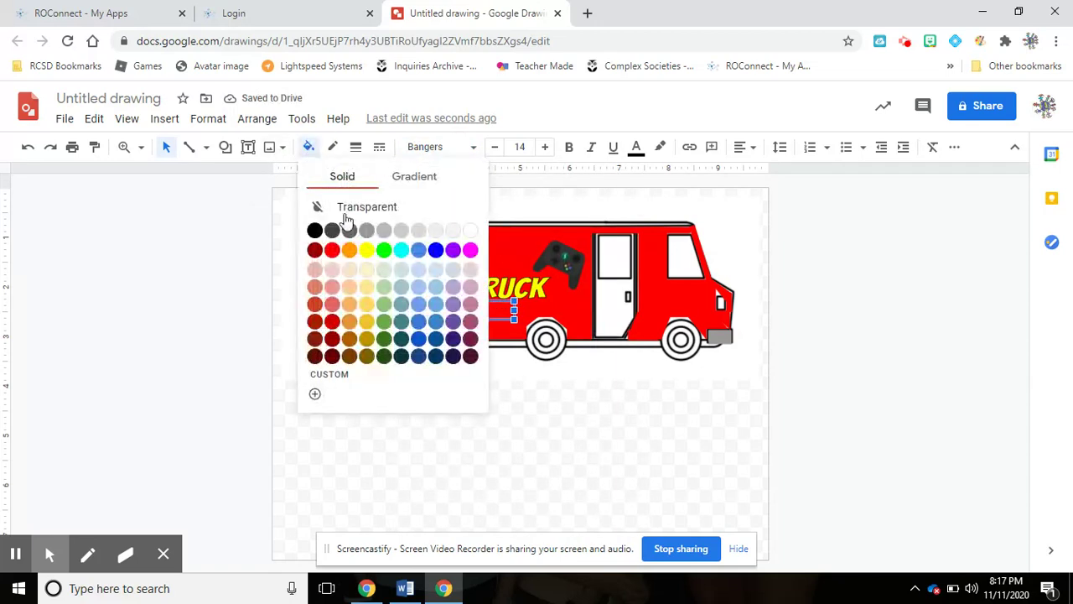
click(362, 251)
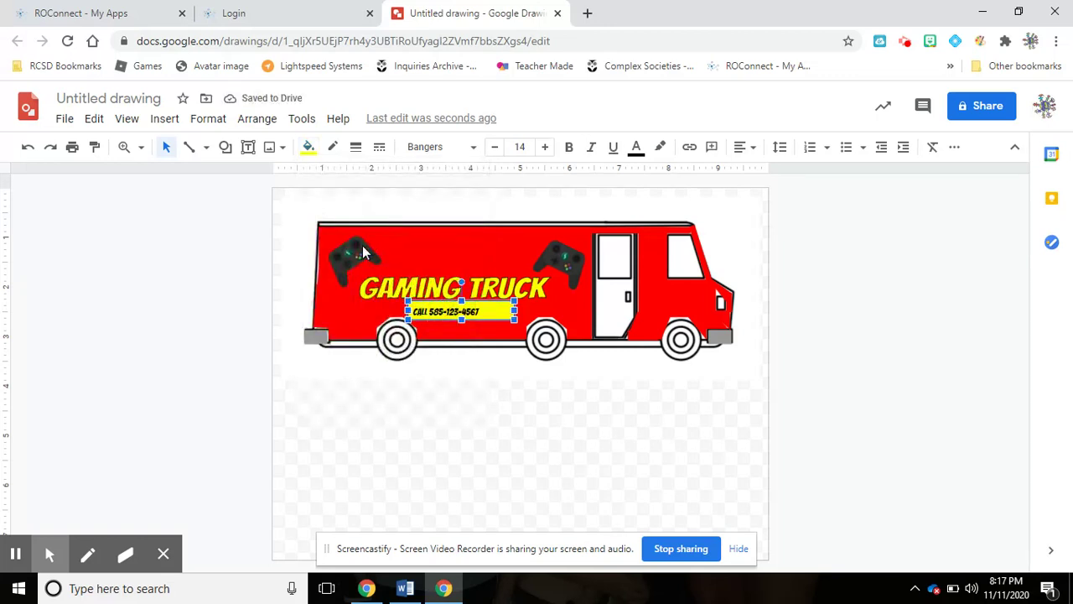
click(311, 149)
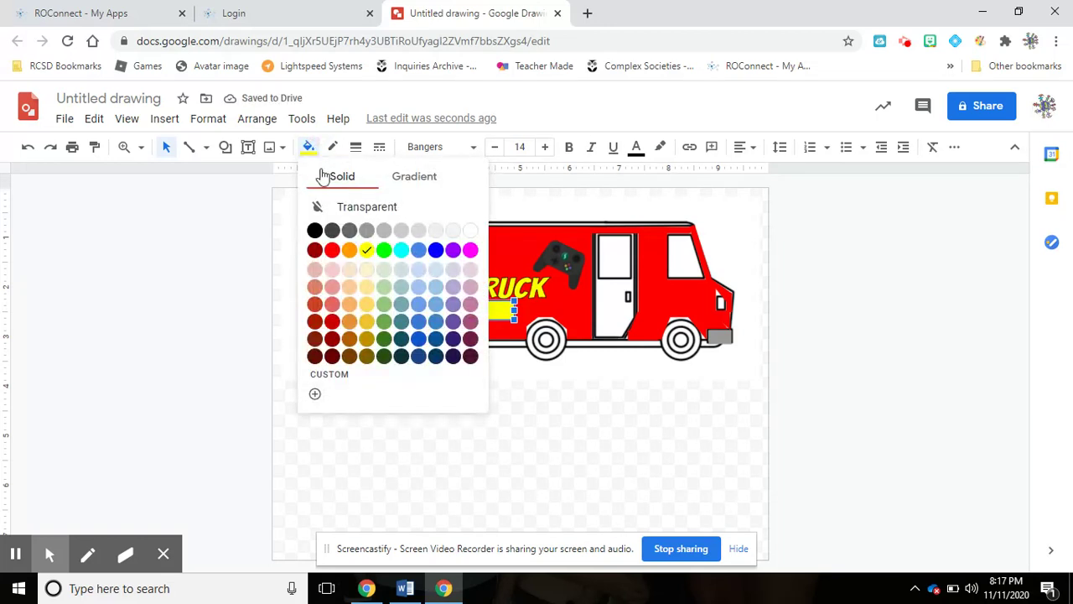
click(319, 208)
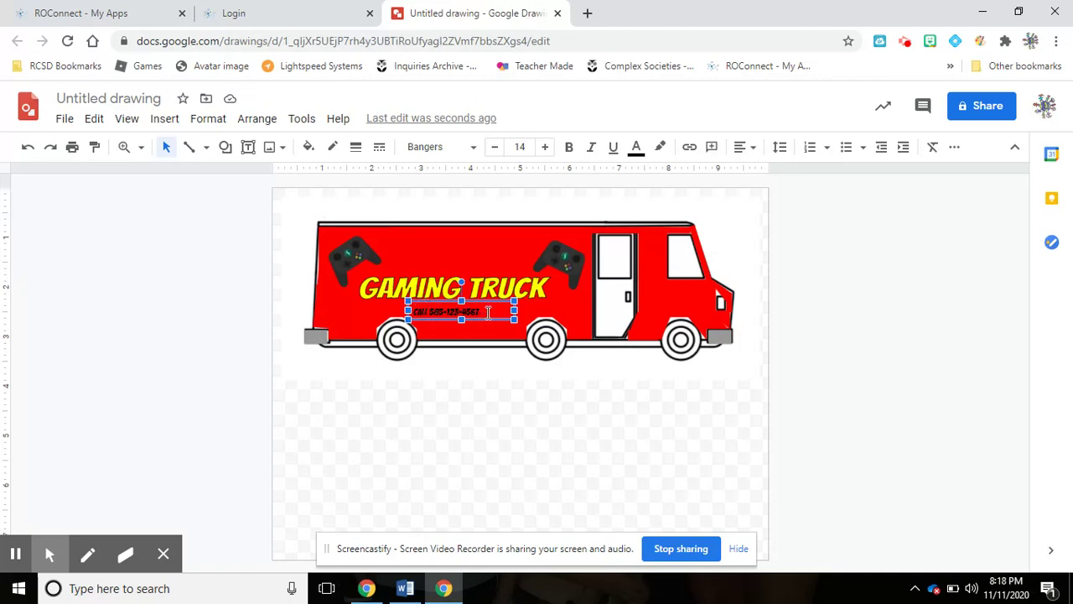
- Colour the phone number text yellow
click(475, 313)
drag(411, 311, 476, 313)
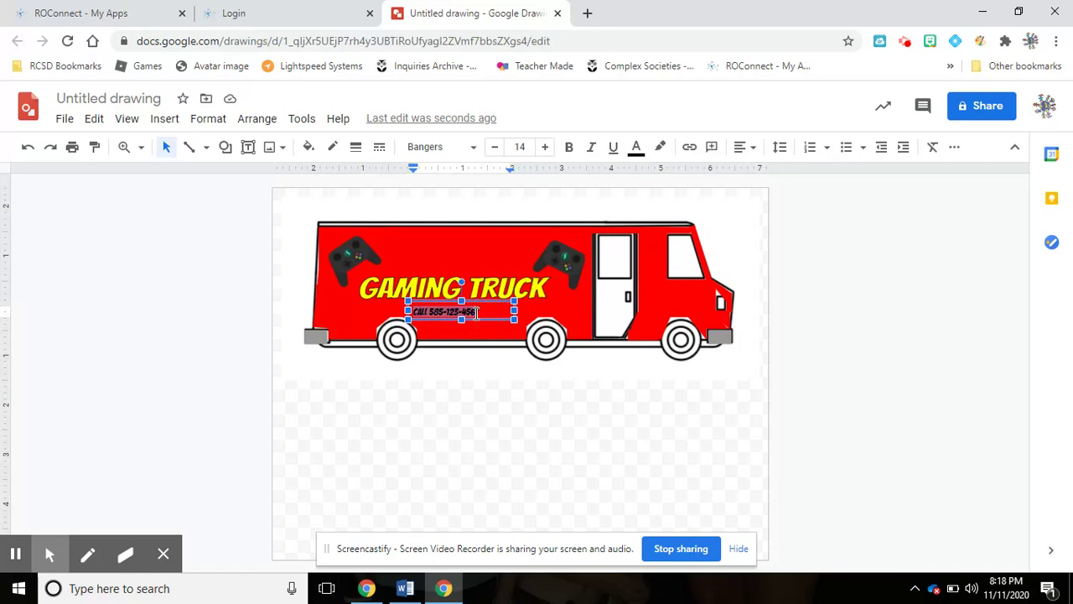
click(636, 150)
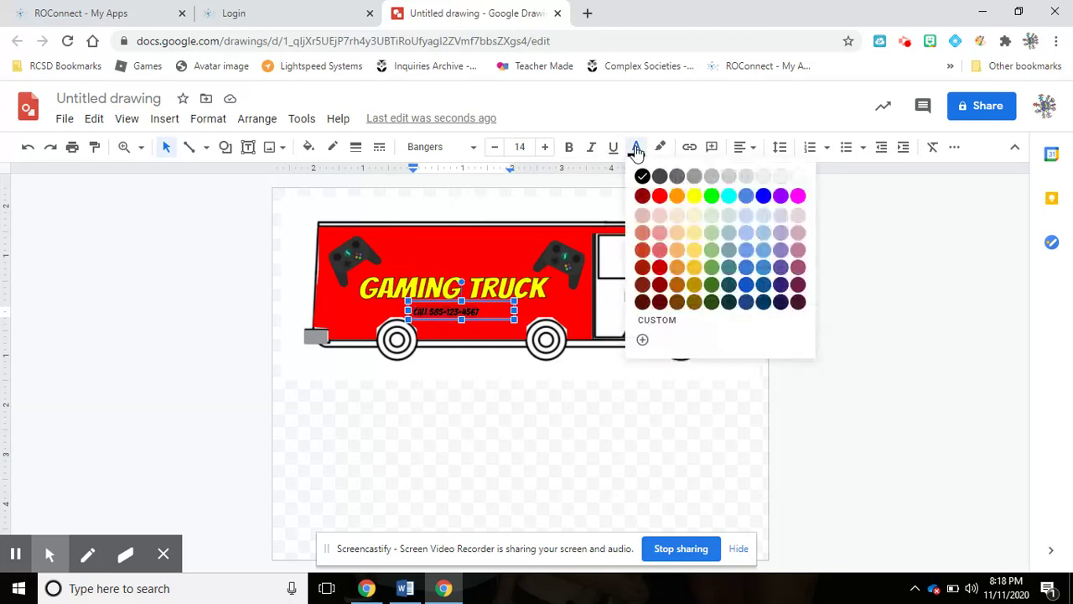
click(694, 196)
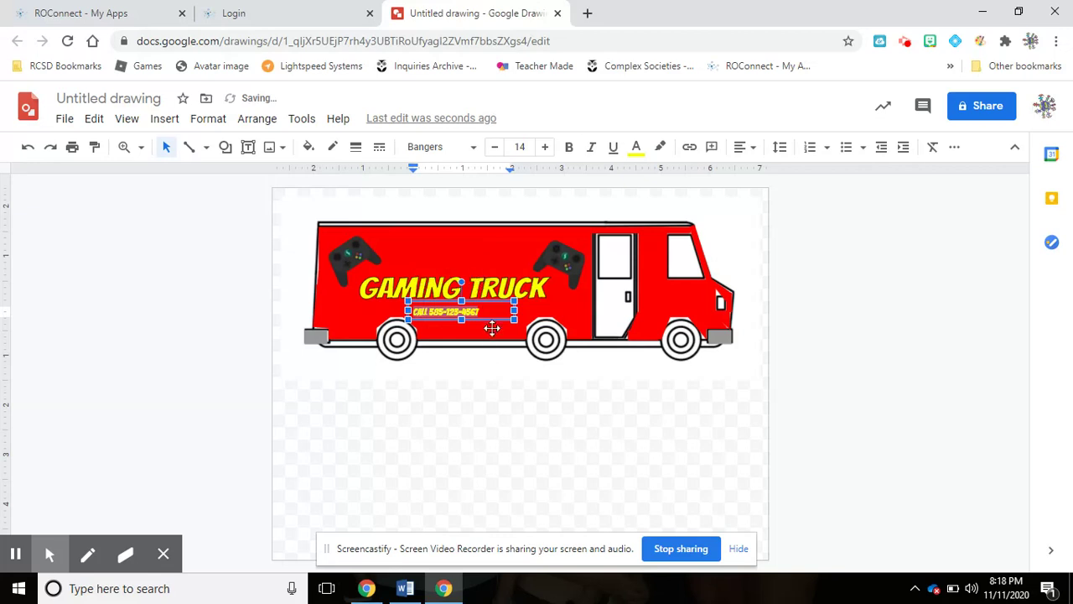
click(488, 357)
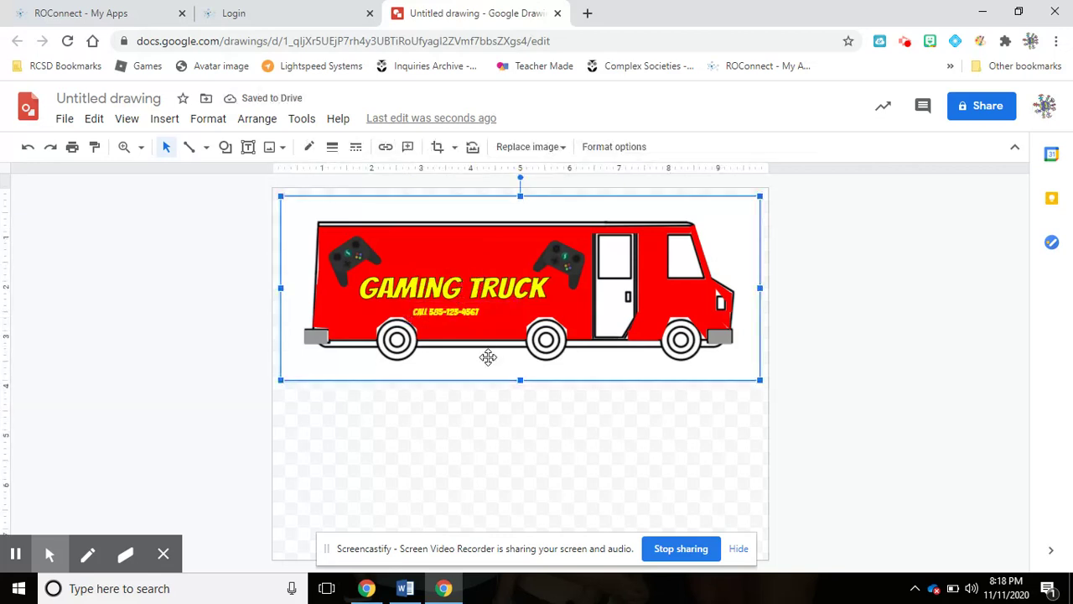
click(540, 522)
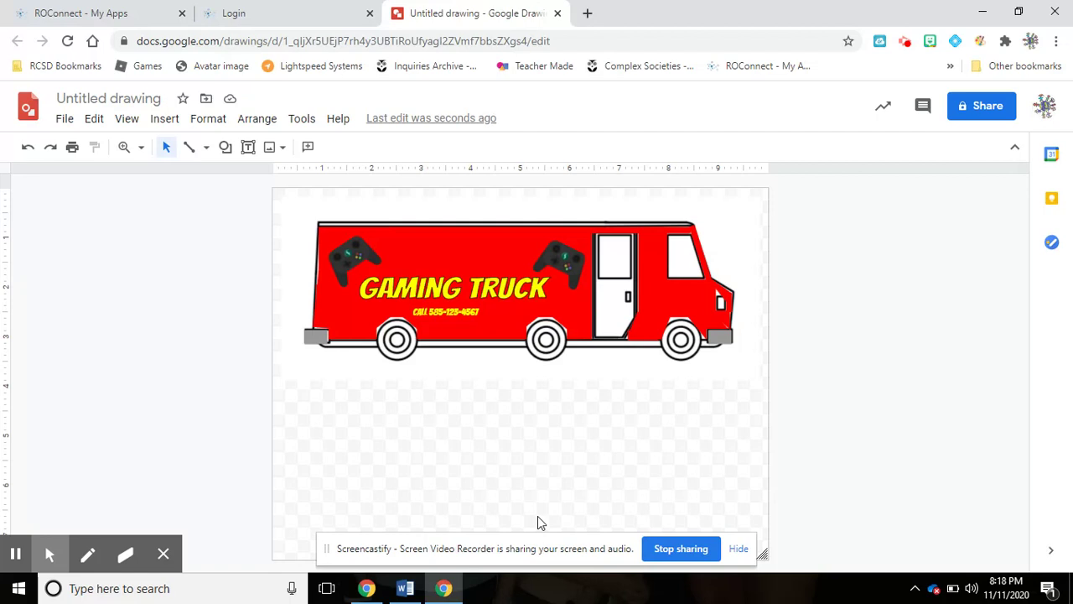
- Rename the drawing to 'truck' and star it
click(73, 95)
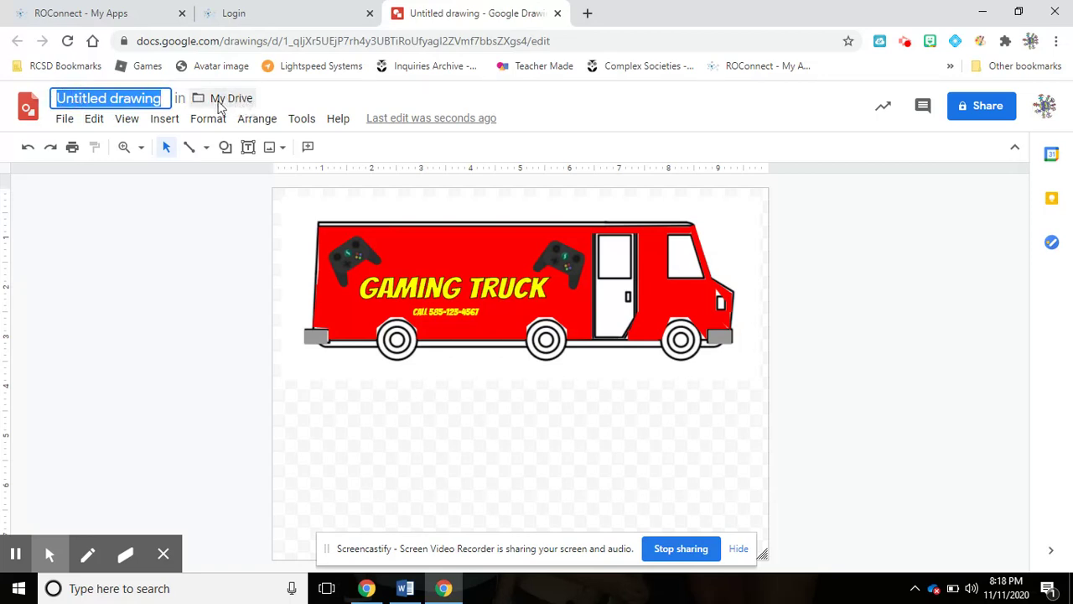
text(truck)
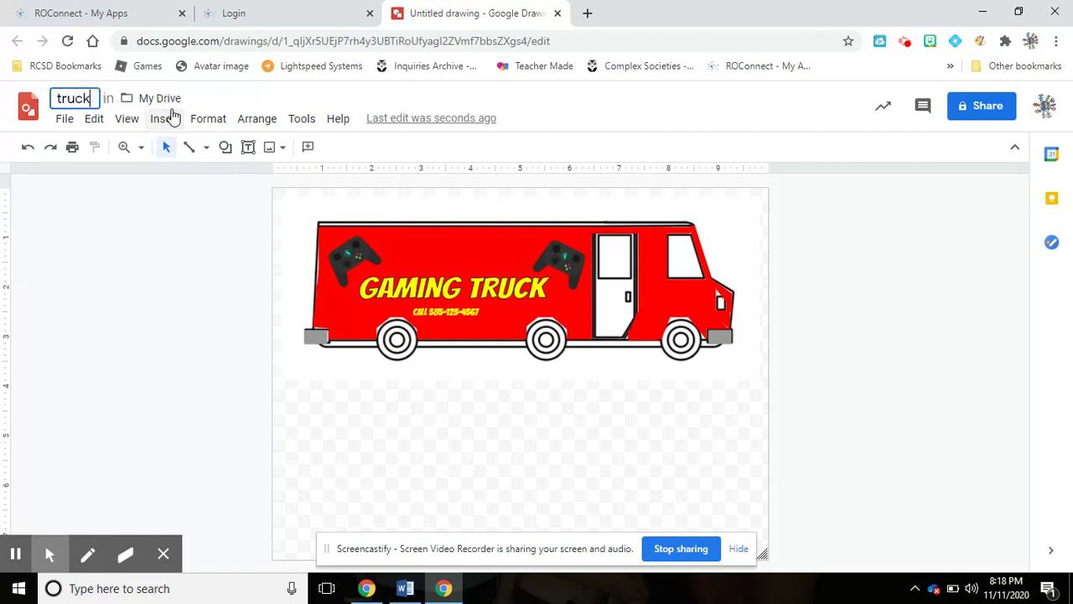
click(297, 236)
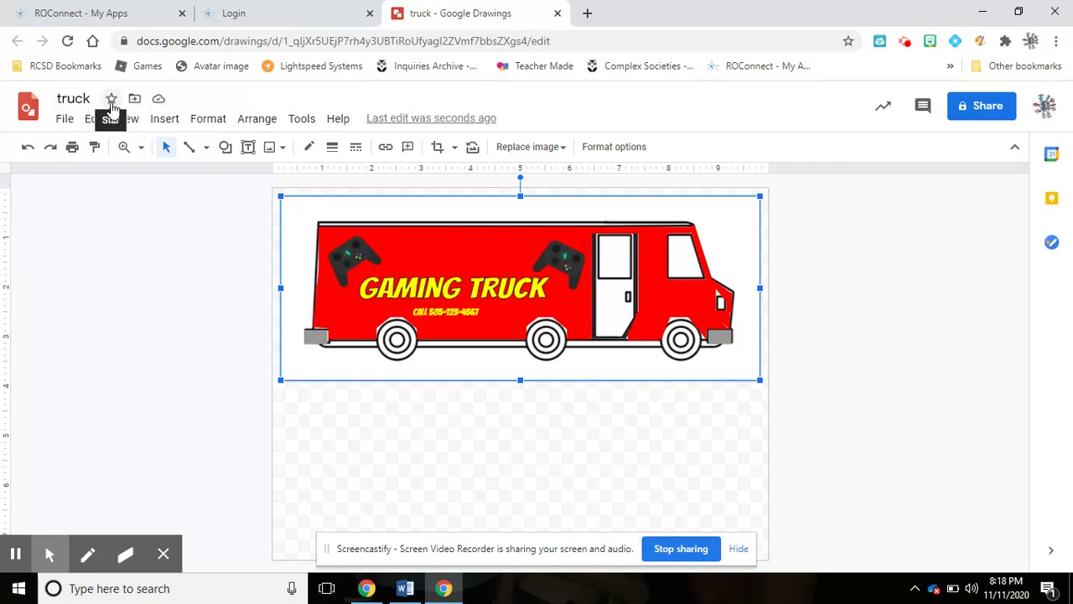
click(112, 100)
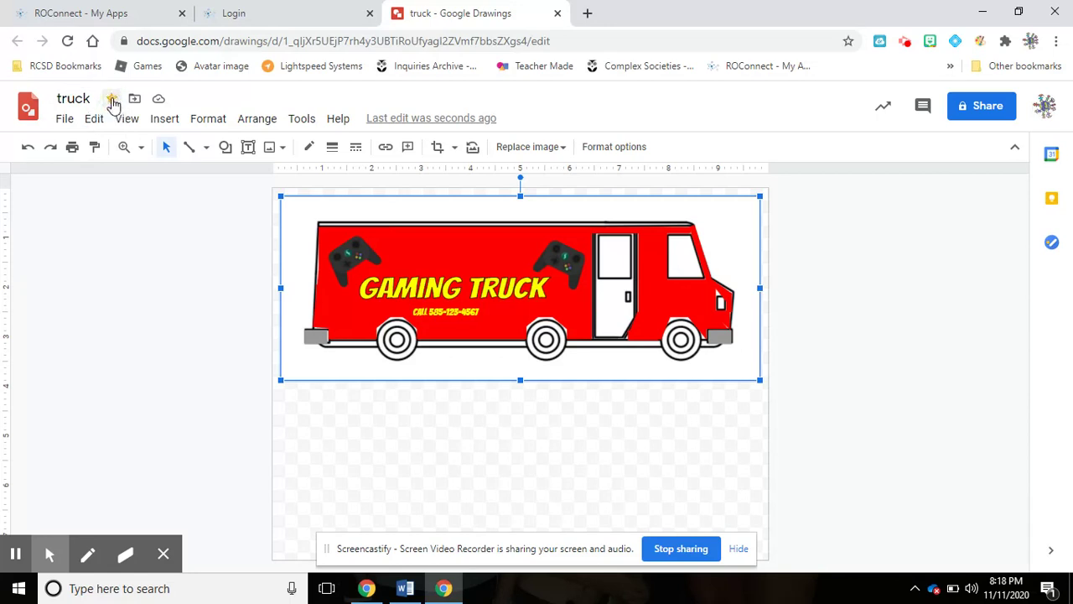